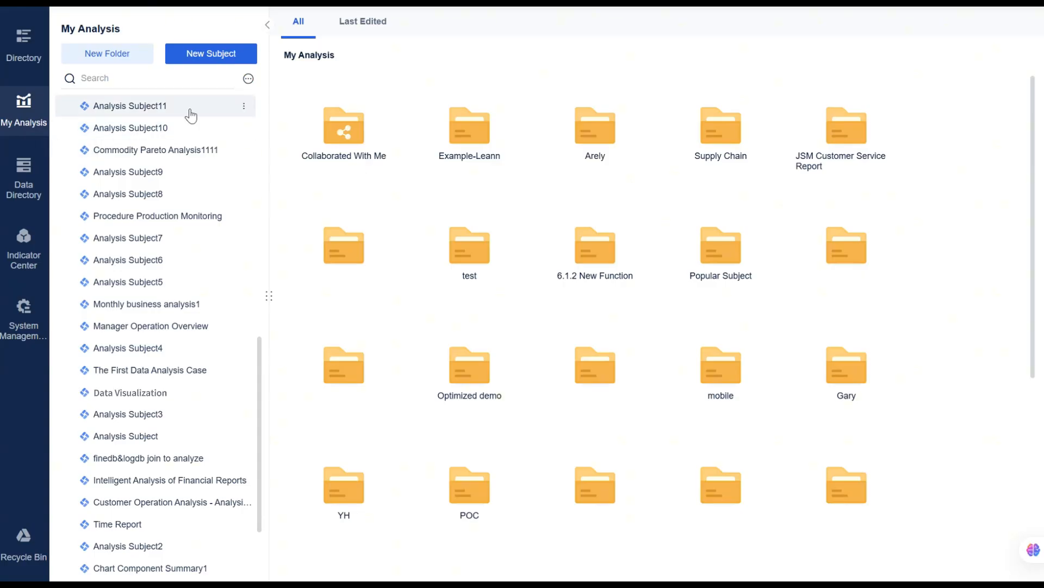
Create a new analysis subject using the Analysis of Goal Completion dataset from the Demo for Clients folder.
left_click(220, 63)
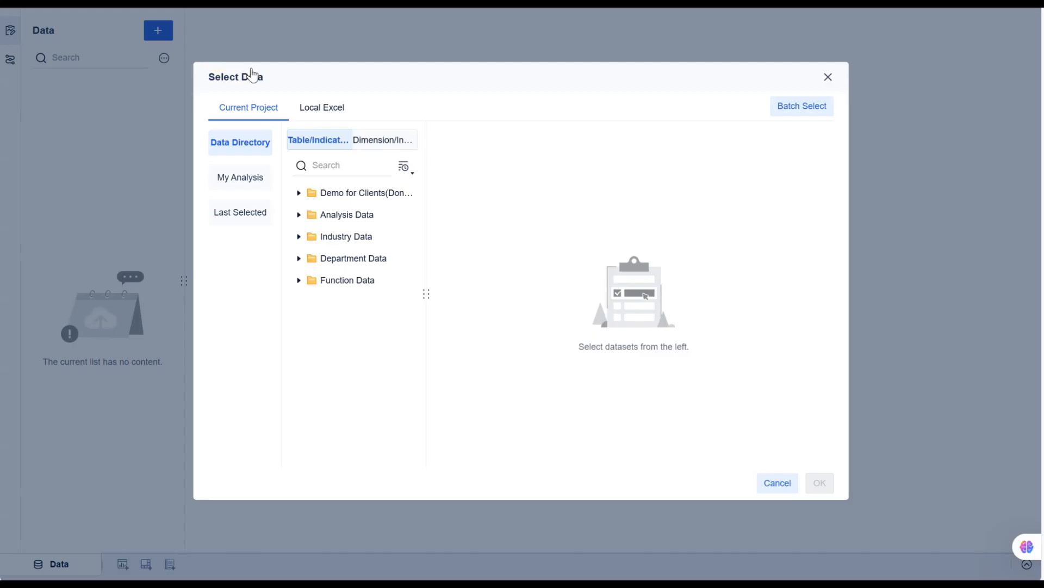
left_click(297, 193)
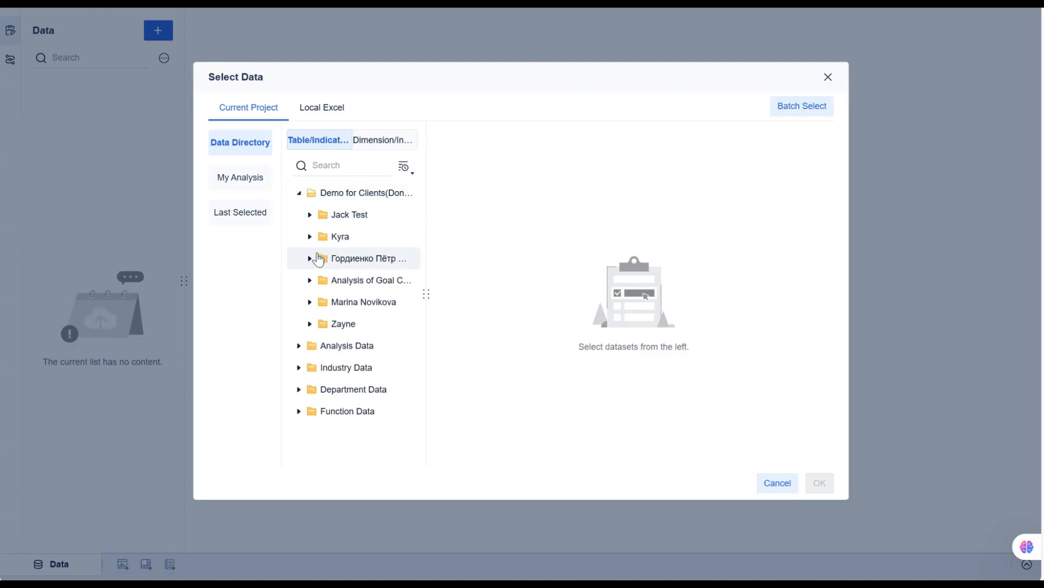
left_click(310, 283)
left_click(335, 389)
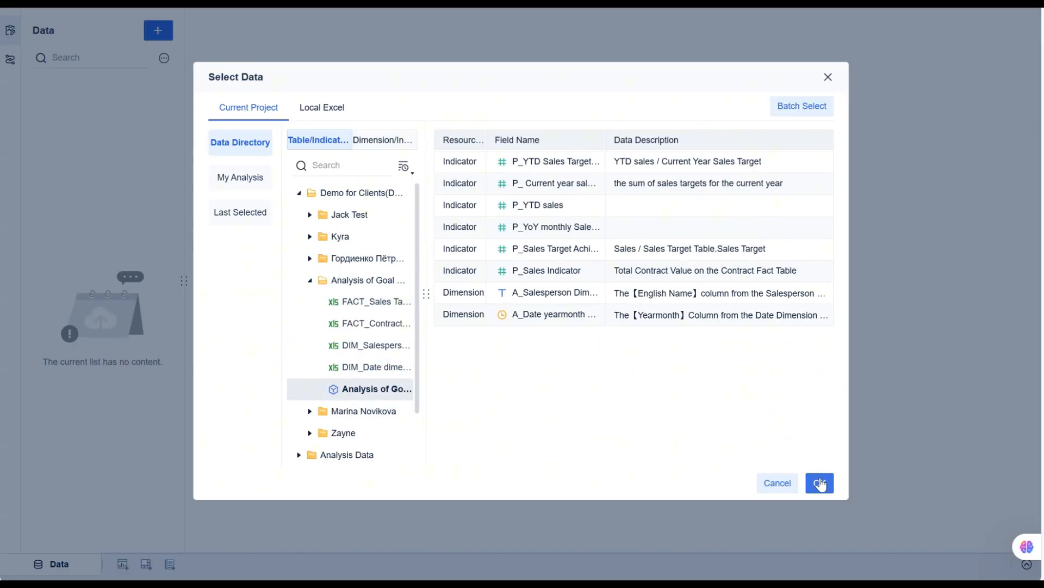
left_click(819, 482)
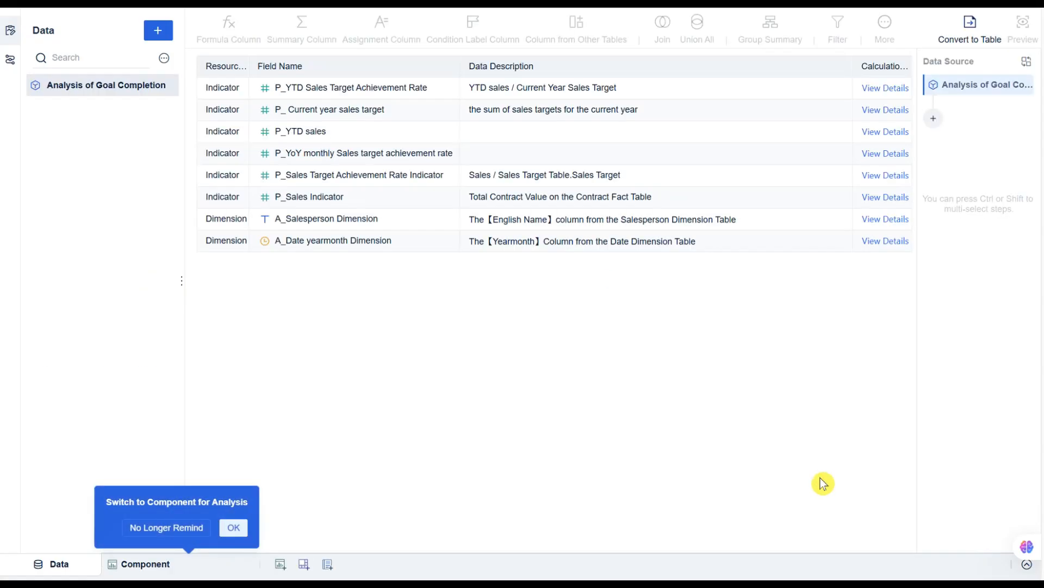
Switch to a component and add A_Salesperson Dimension and A_Date yearmonth Dimension as table dimensions.
left_click(234, 526)
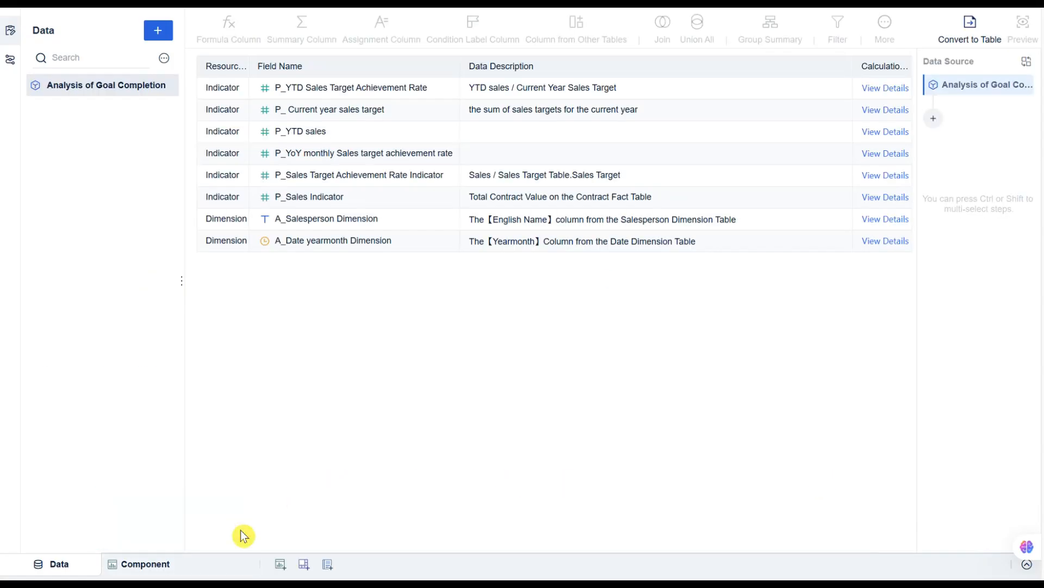
left_click(192, 566)
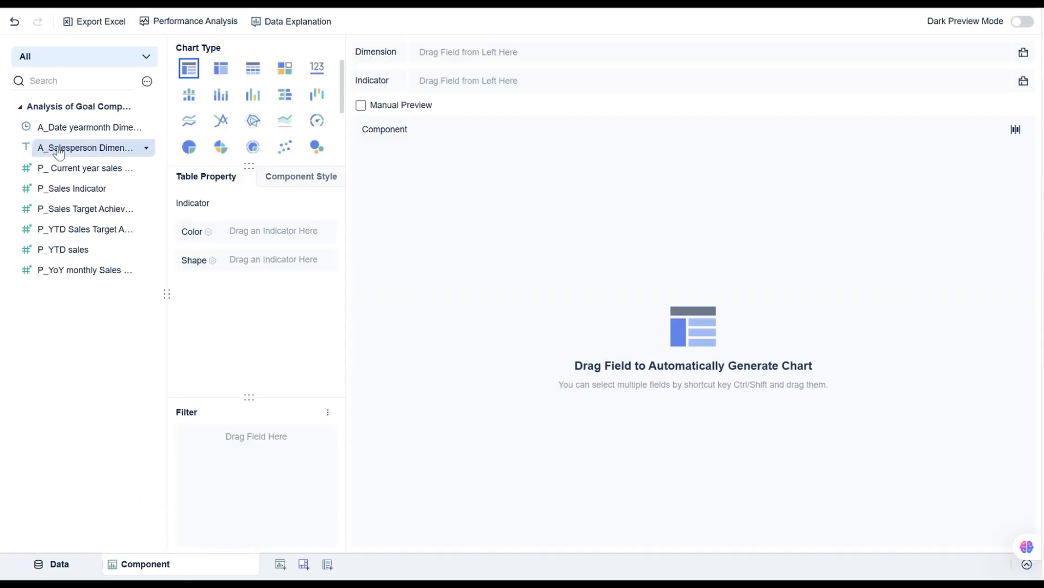
left_click_drag(60, 154, 438, 52)
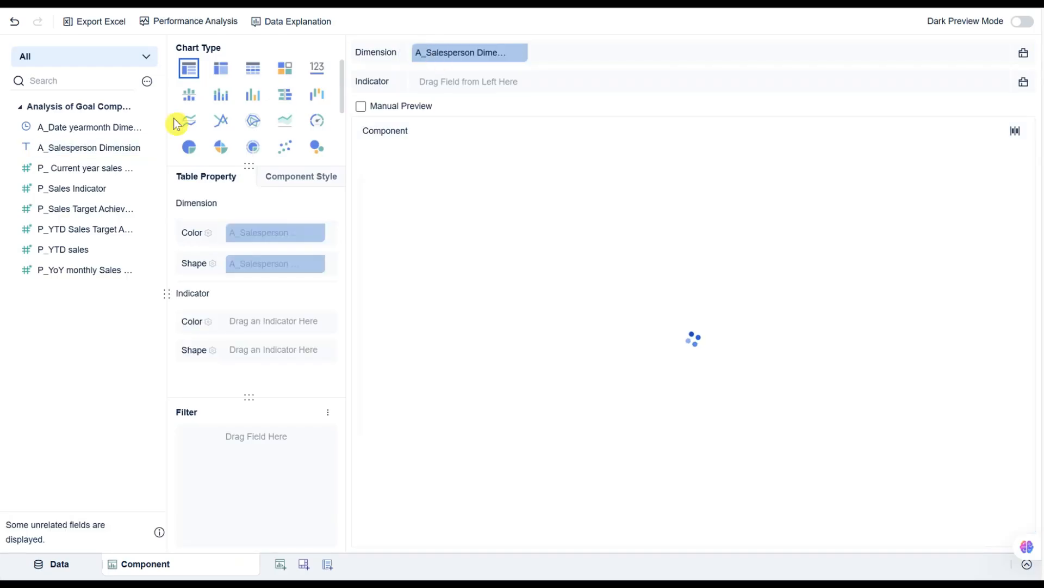
left_click_drag(91, 132, 576, 55)
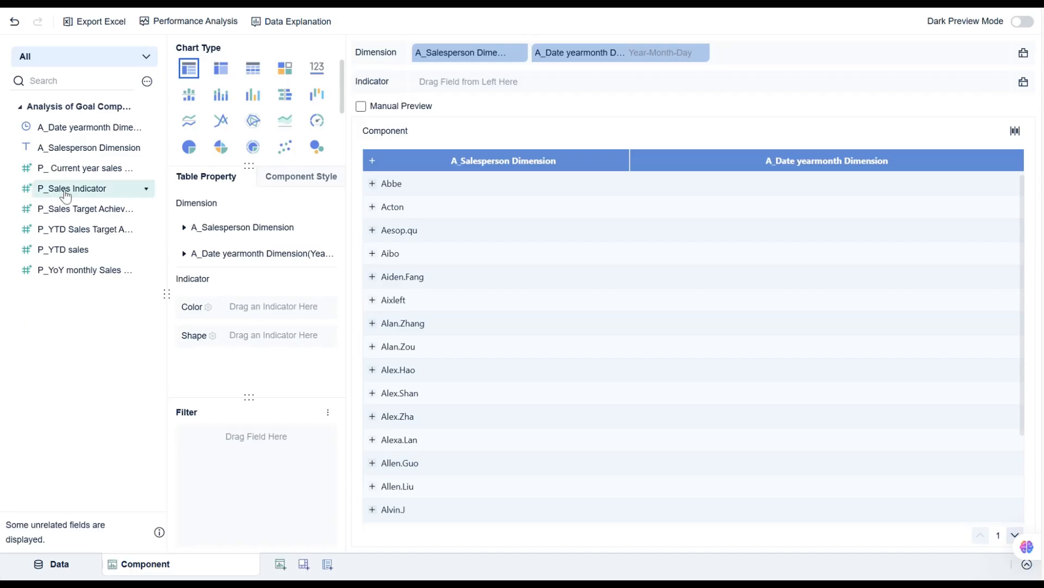
Add P_Sales Indicator, P_YTD sales, P_YTD Sales Target Achievement Rate, P_Sales Target Achievement Rate and P_YoY monthly Sales target achievement rate as indicators.
left_click_drag(60, 188, 466, 81)
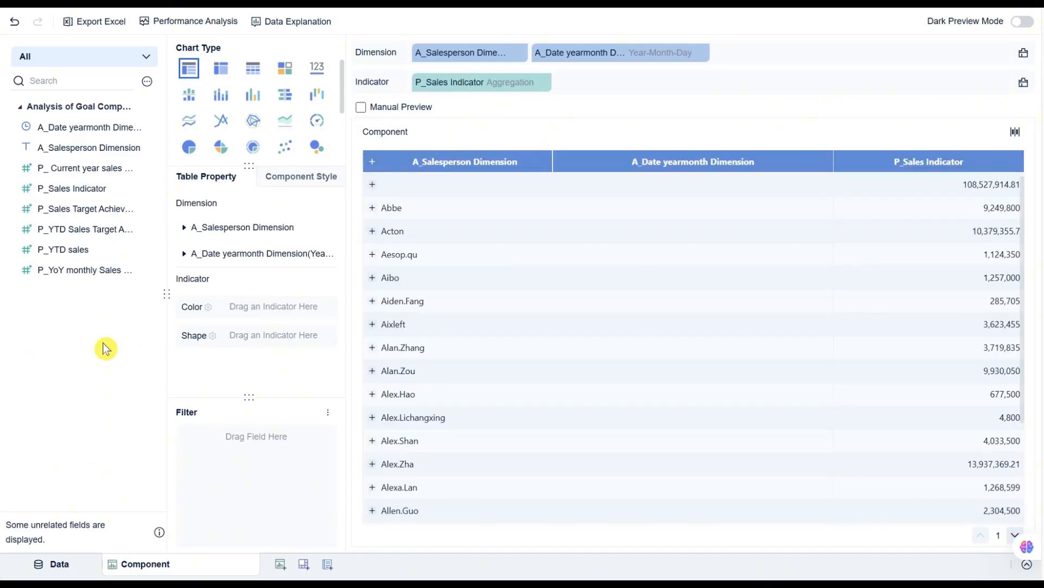
left_click_drag(55, 249, 619, 93)
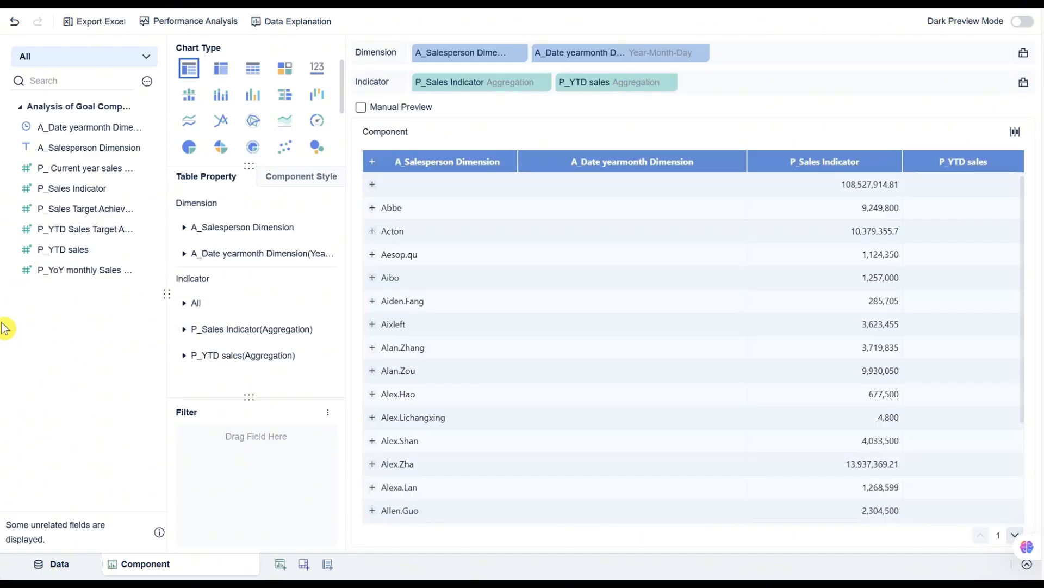
left_click_drag(82, 238, 751, 82)
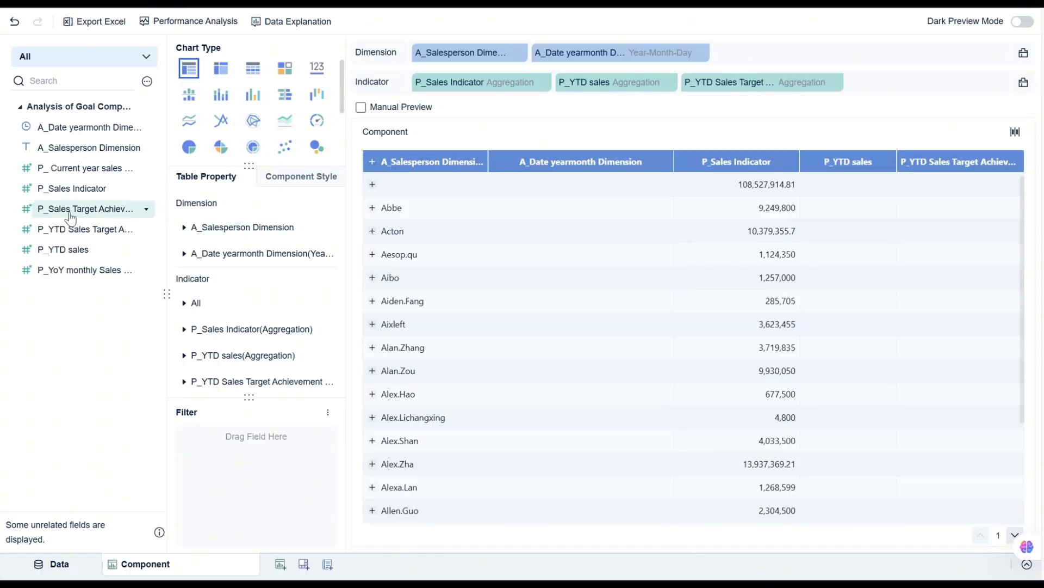
left_click_drag(136, 210, 879, 84)
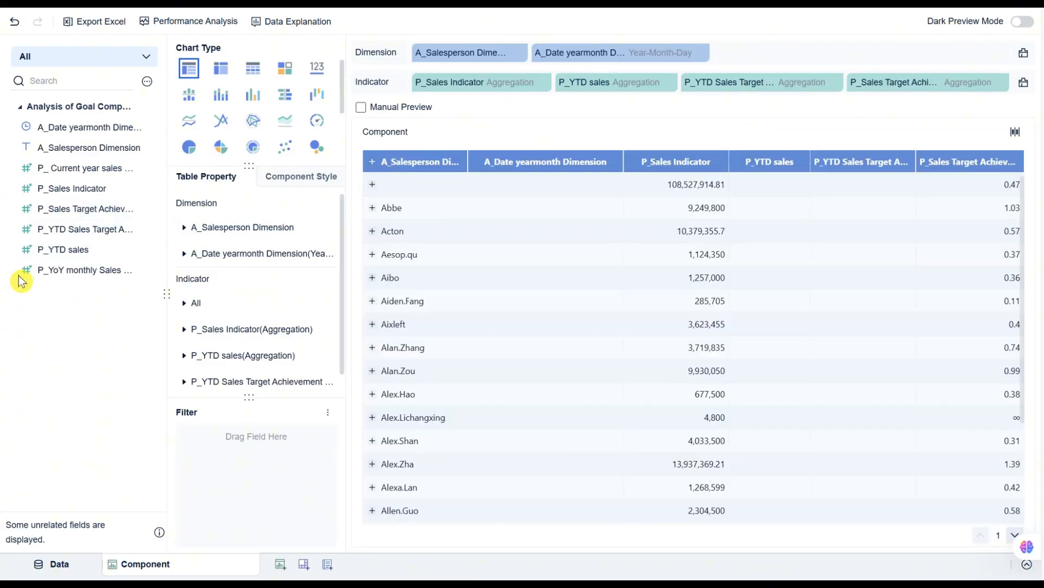
left_click_drag(54, 270, 632, 100)
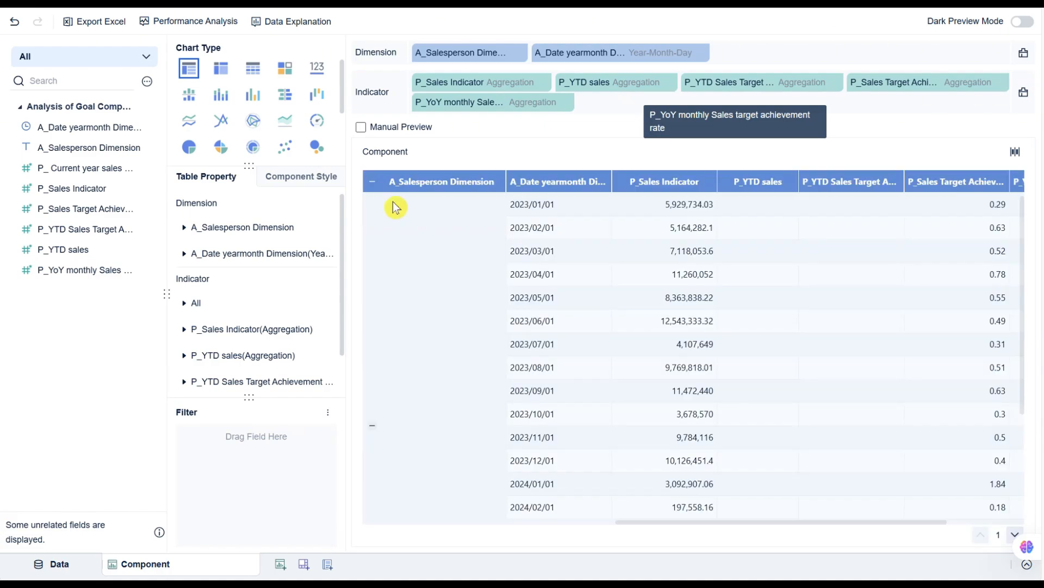
Filter A_Salesperson Dimension to Not Null values.
scroll(396, 207, "down", 3)
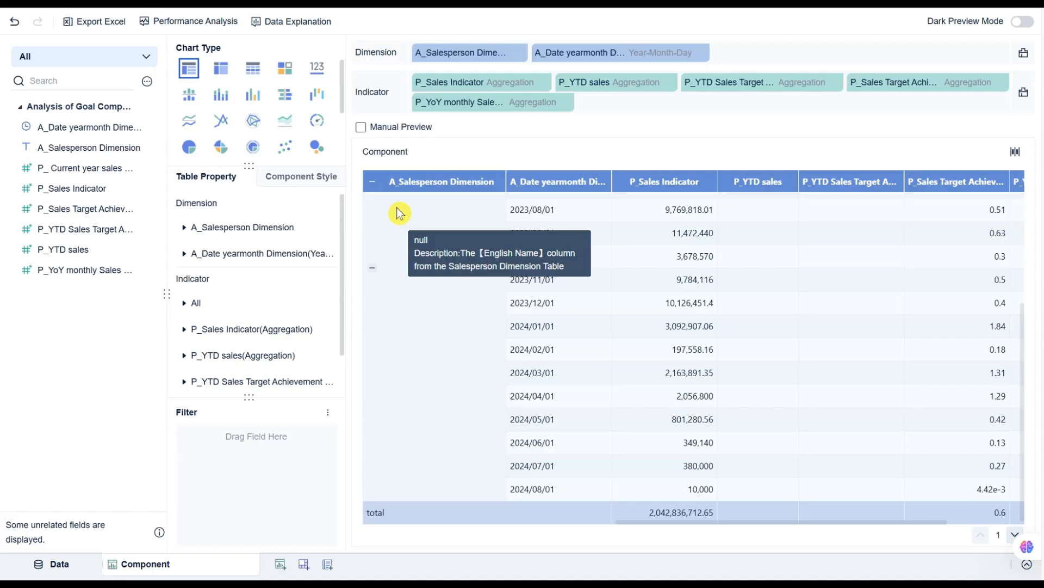
scroll(398, 211, "up", 1)
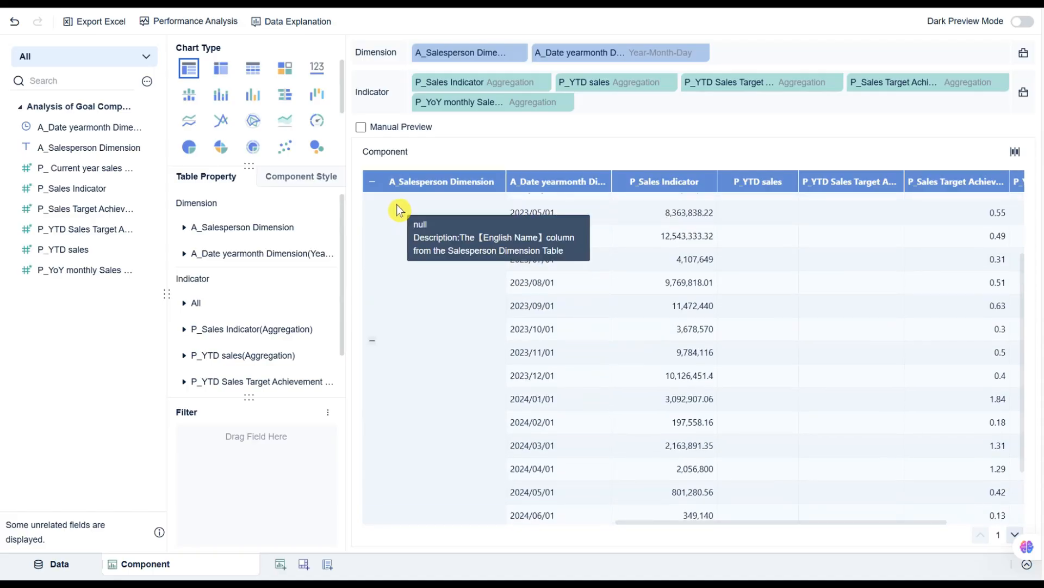
scroll(408, 228, "down", 2)
scroll(417, 250, "up", 2)
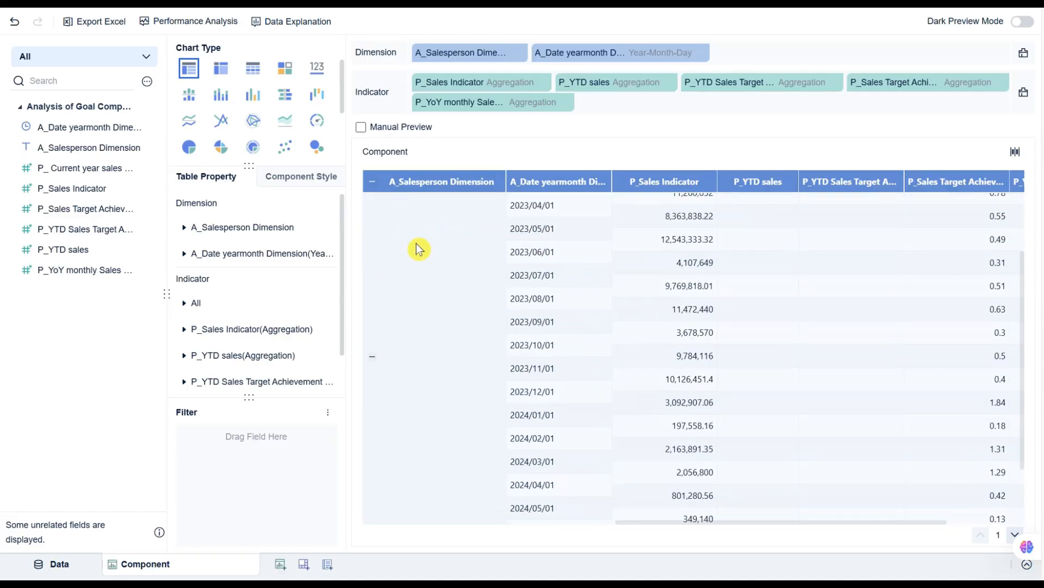
scroll(417, 250, "up", 2)
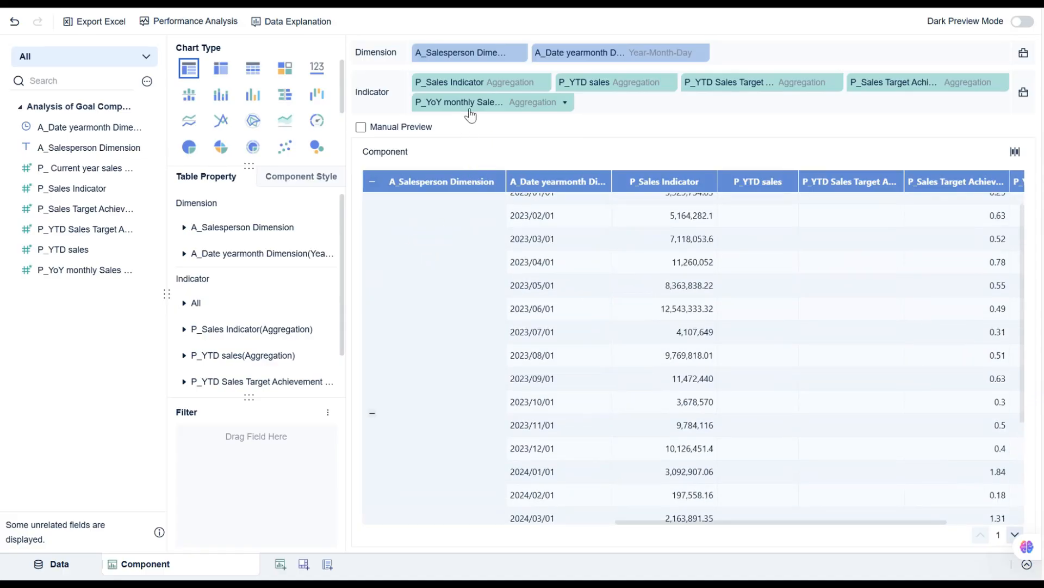
left_click(518, 53)
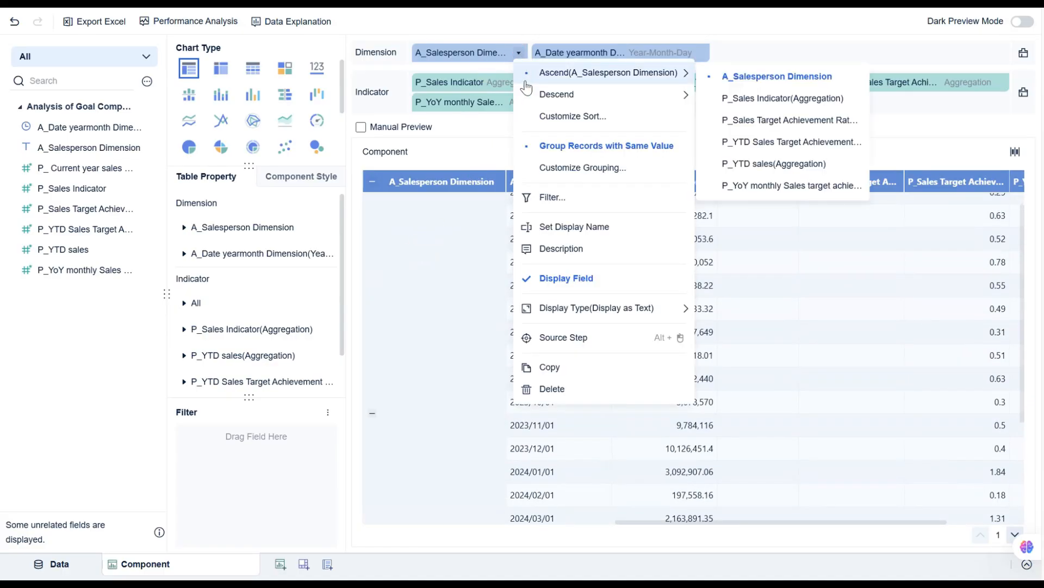
left_click(551, 198)
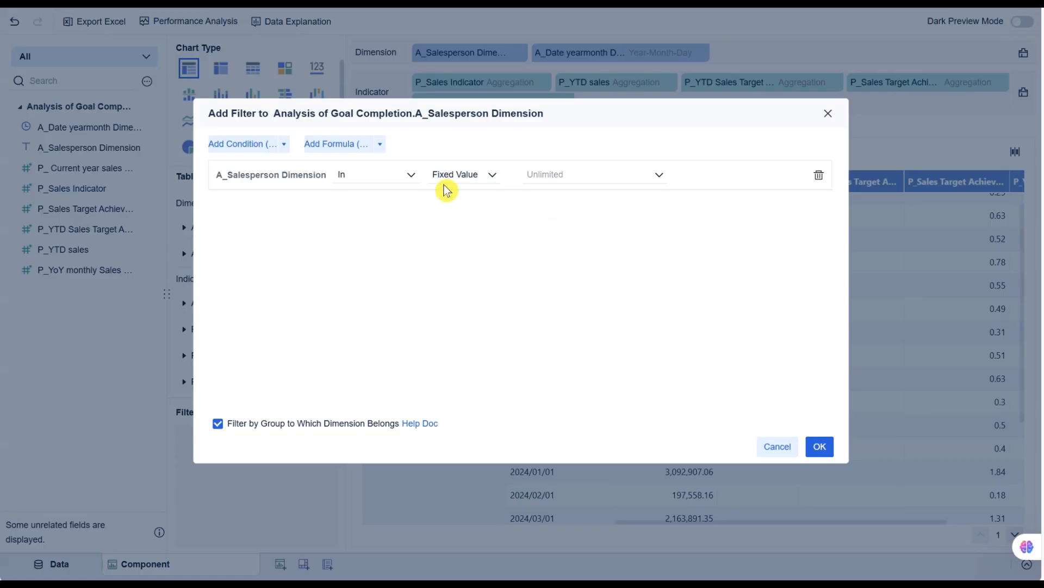
left_click(413, 175)
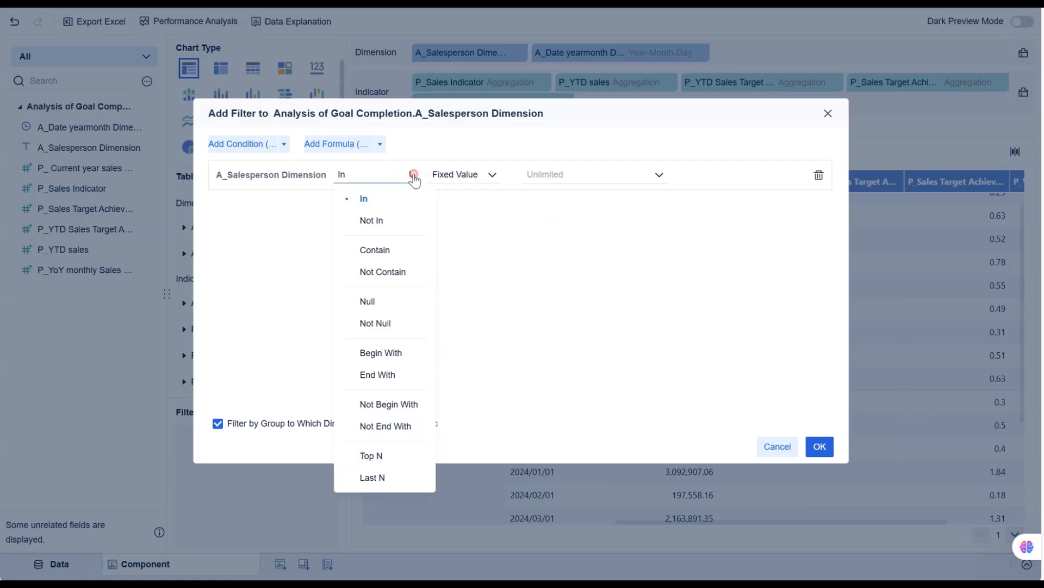
left_click(380, 325)
left_click(820, 446)
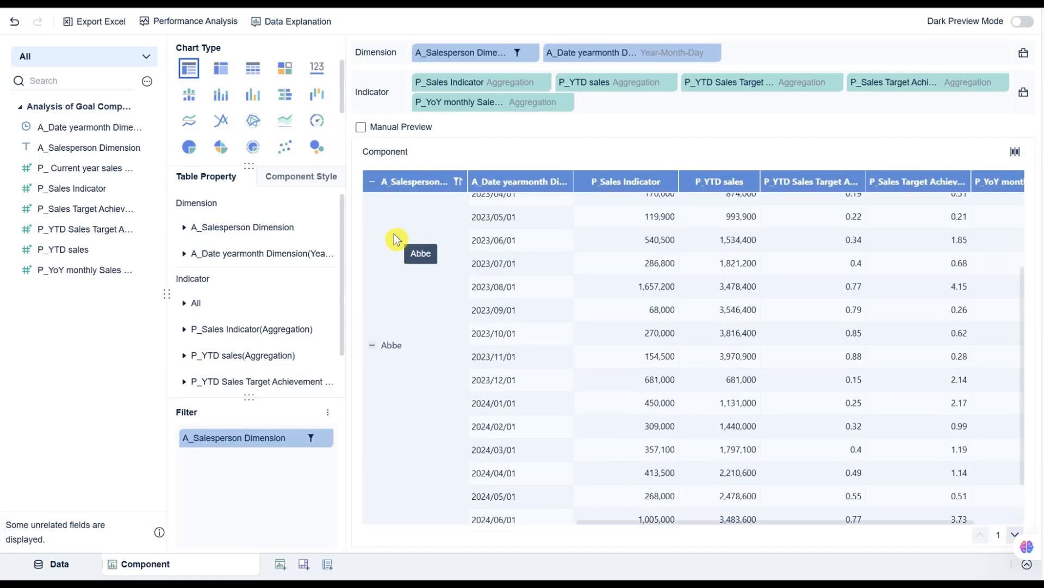
In the component style's Format settings, set the number field to 40, and expand the Summary Row settings.
left_click(294, 183)
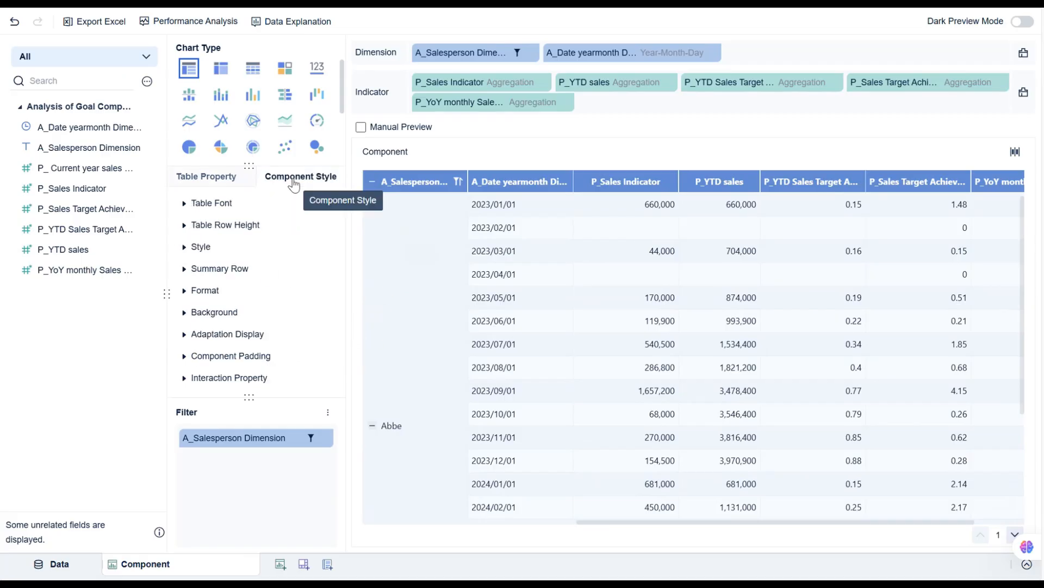
left_click(185, 291)
left_click(304, 386)
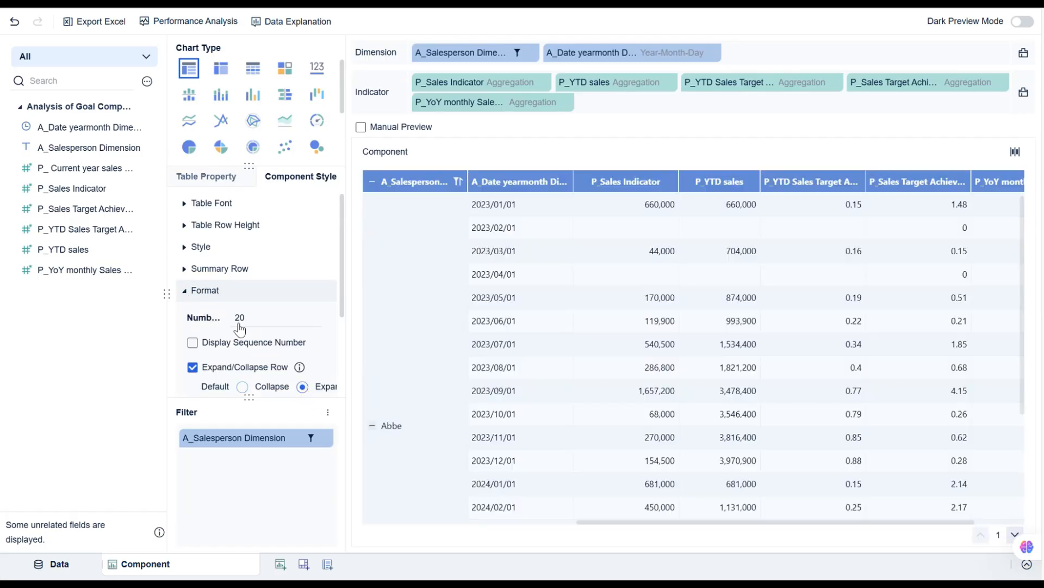
double_click(240, 317)
type("40")
left_click(319, 270)
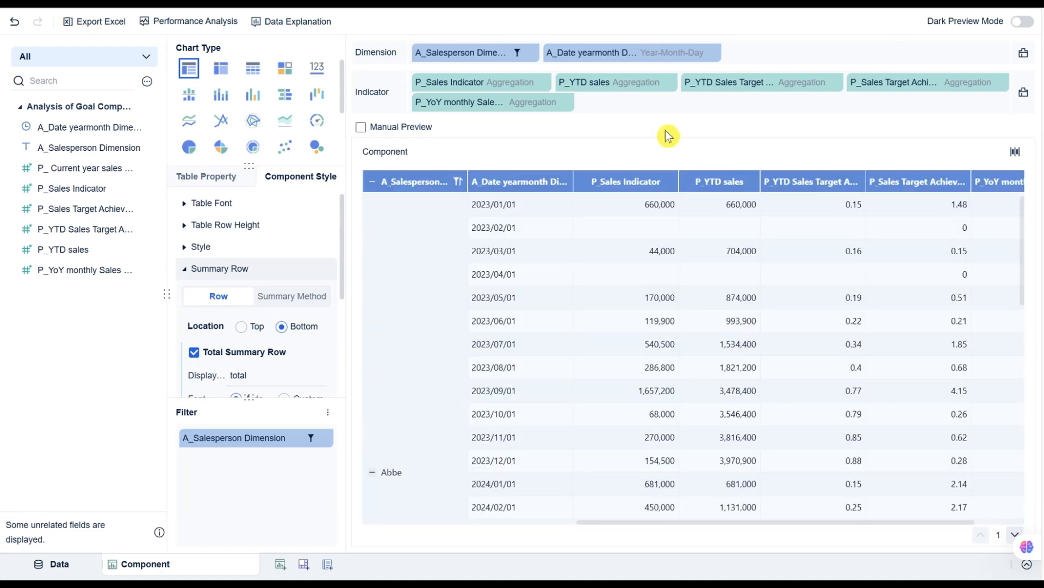
Set the P_Sales Indicator value format's quantity unit to Million.
left_click(543, 82)
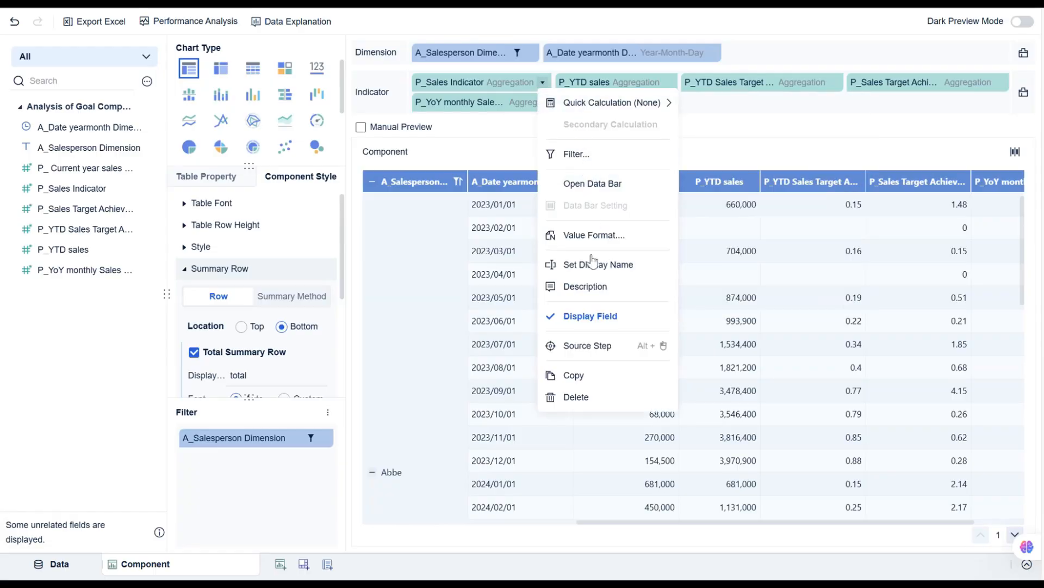
left_click(599, 236)
left_click(506, 189)
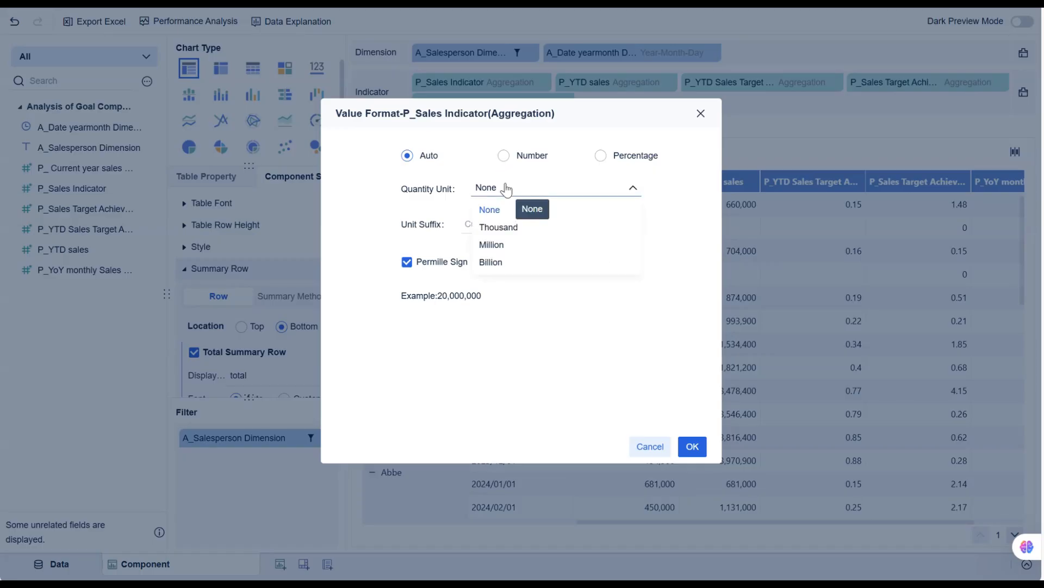
left_click(507, 245)
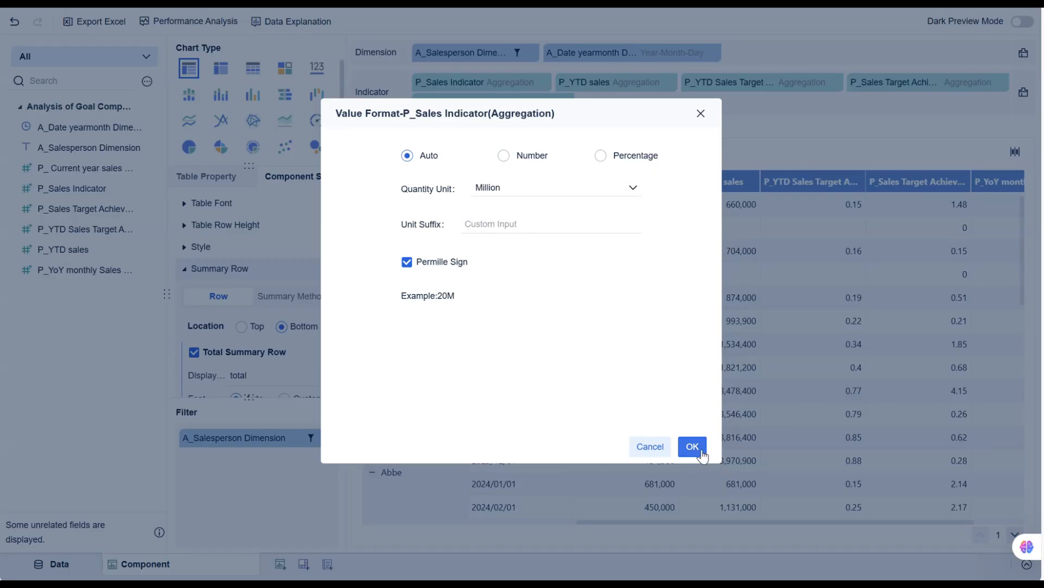
left_click(692, 446)
Set the P_YTD sales value format's quantity unit to Million.
left_click(669, 82)
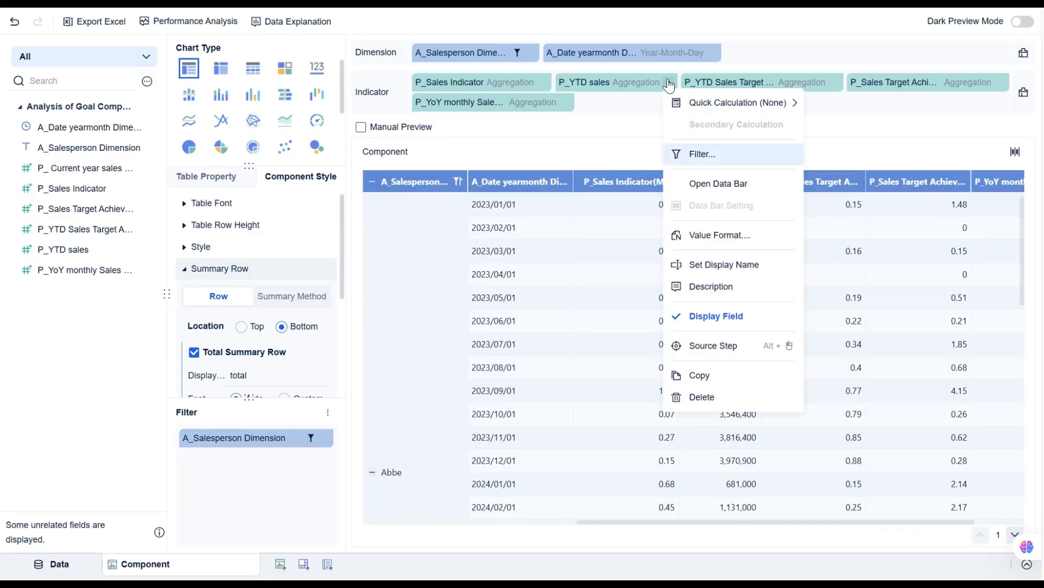
left_click(699, 240)
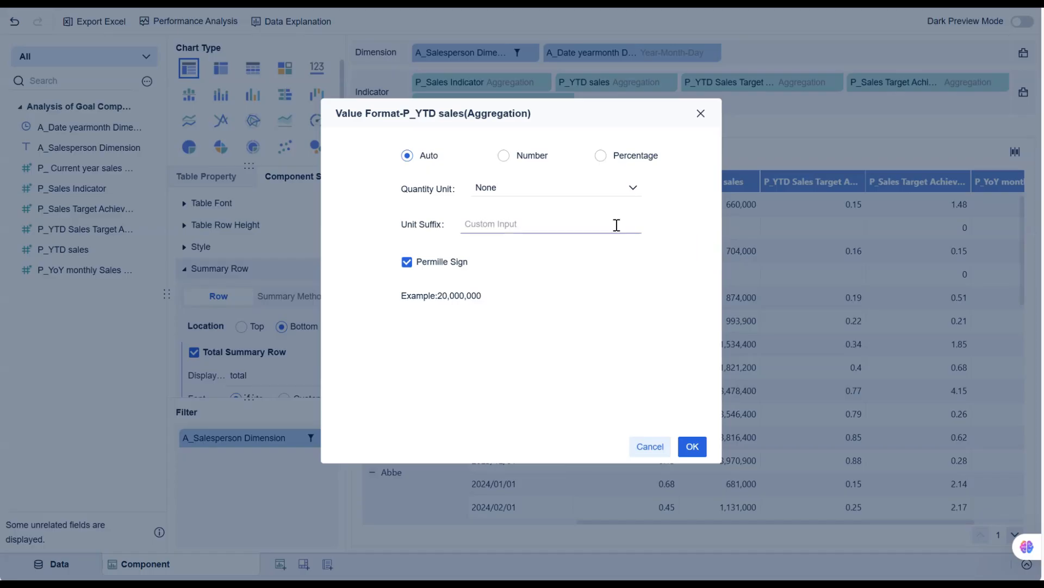
left_click(631, 191)
left_click(595, 246)
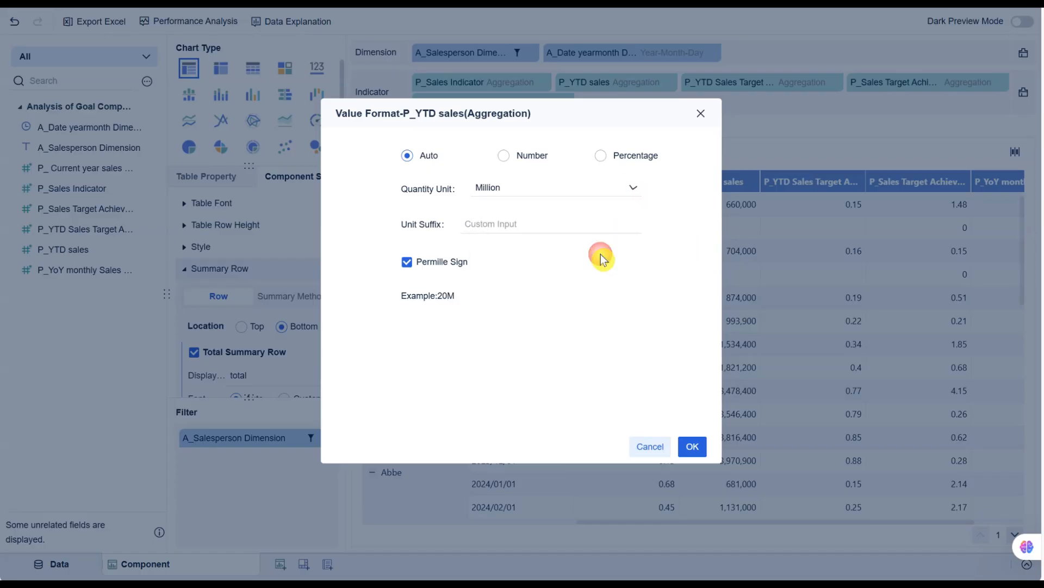
left_click(692, 447)
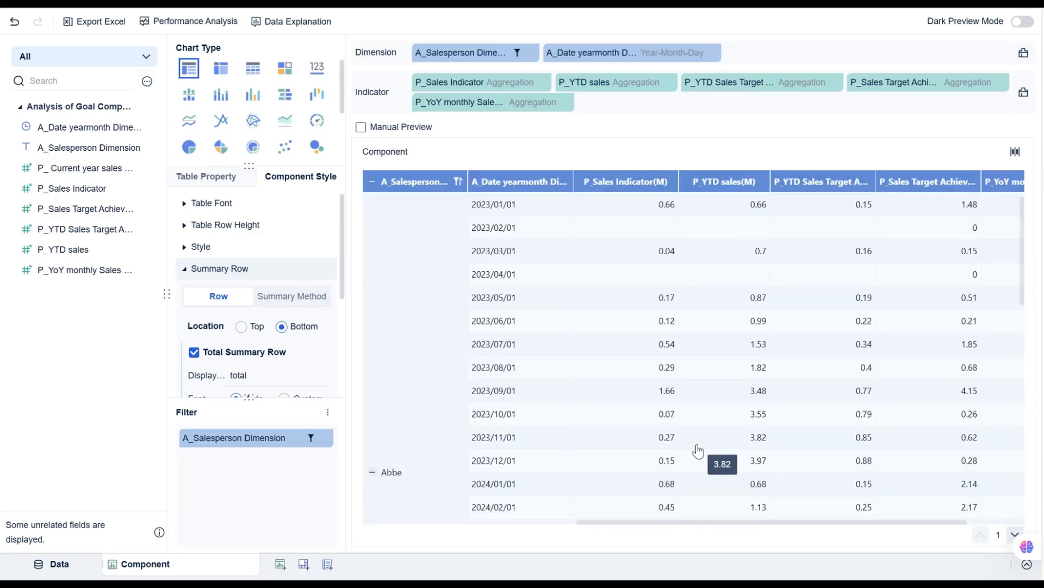
Format P_YTD Sales Target Achievement Rate values as Percentage.
left_click(835, 84)
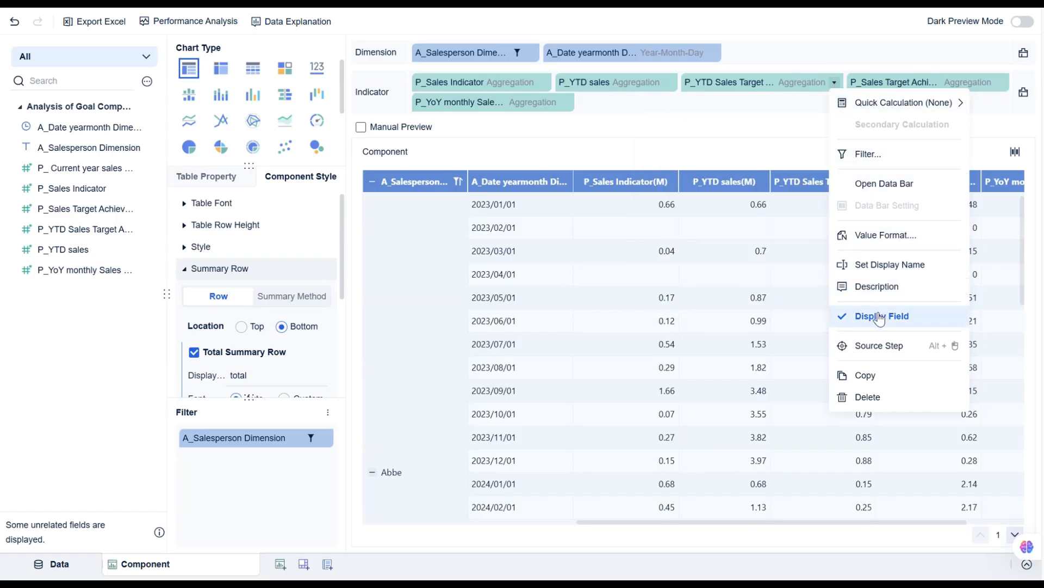
left_click(887, 235)
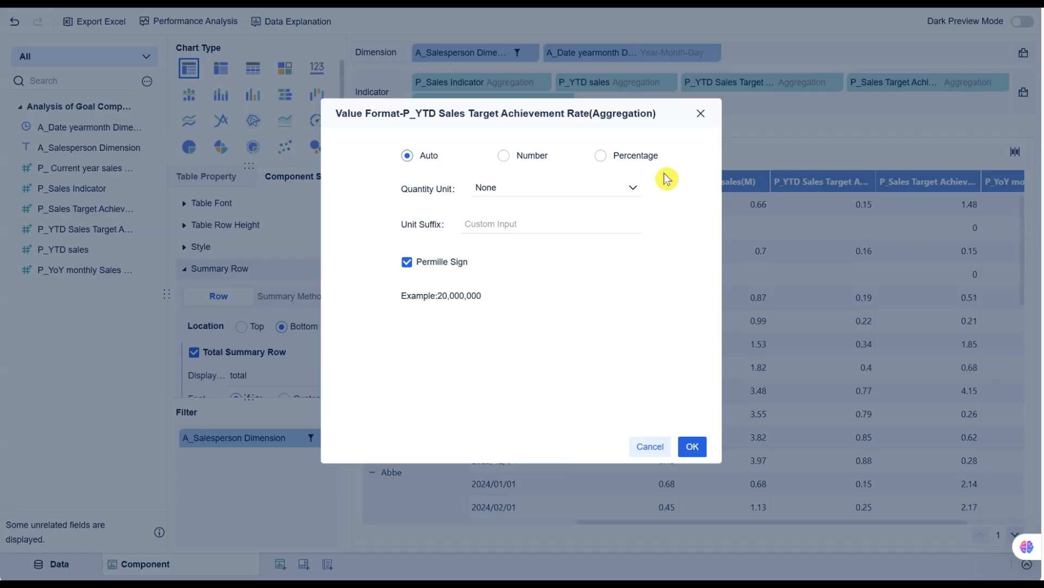
left_click(602, 157)
left_click(691, 446)
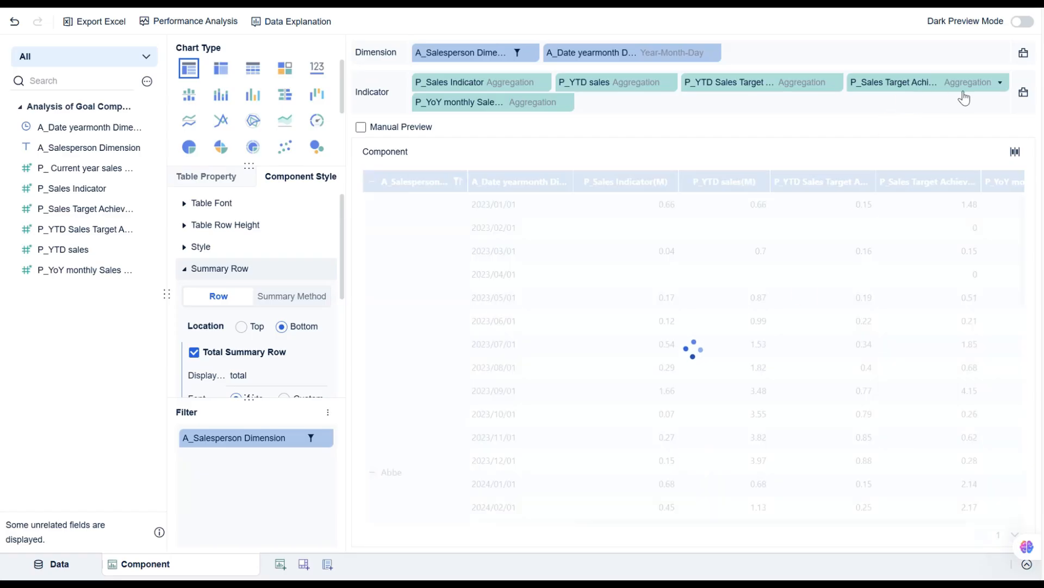
Format the P_Sales Target Achievement Rate Indicator values as Percentage.
left_click(999, 86)
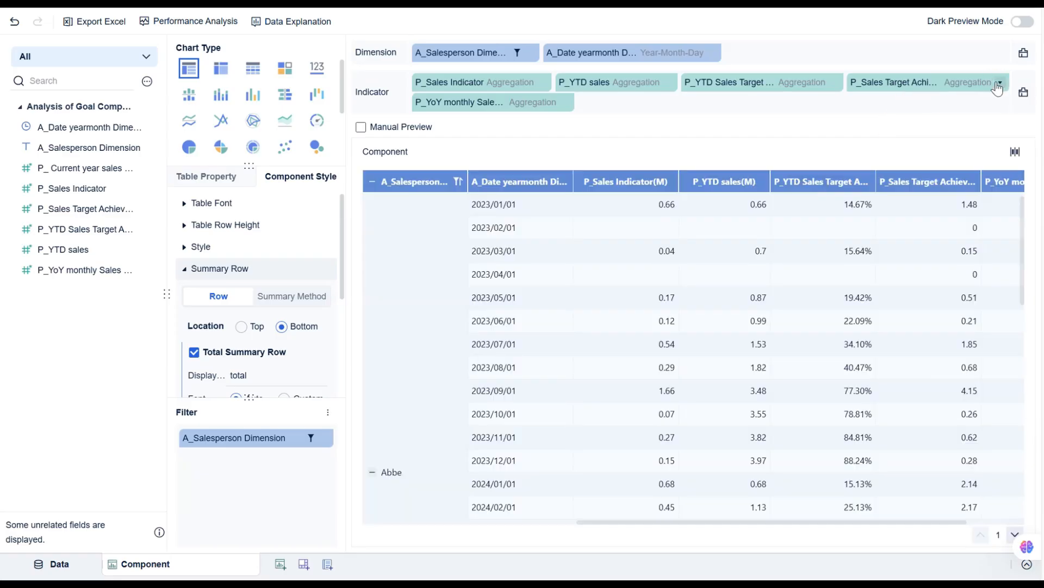
left_click(989, 235)
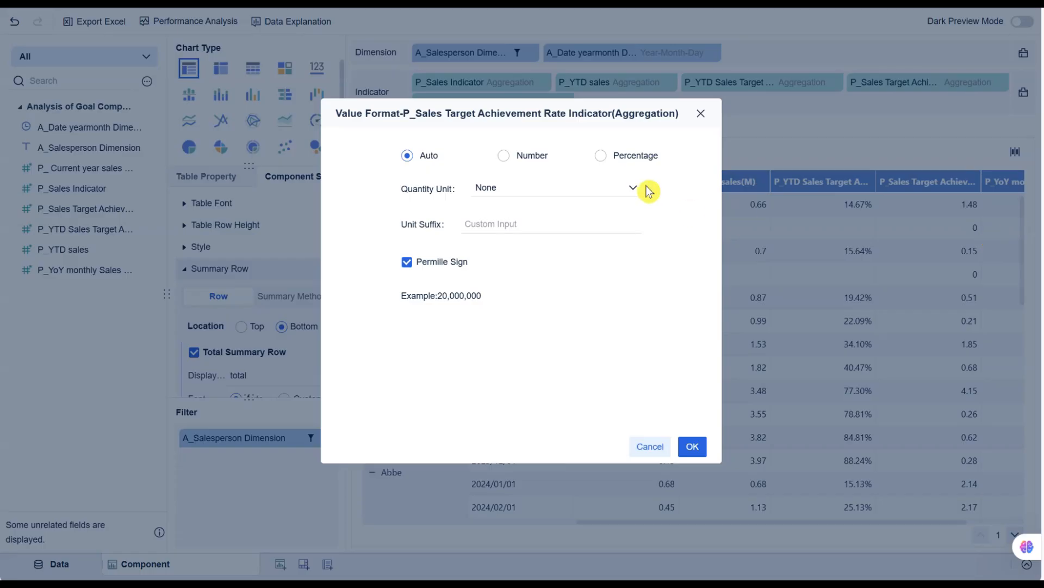
left_click(601, 157)
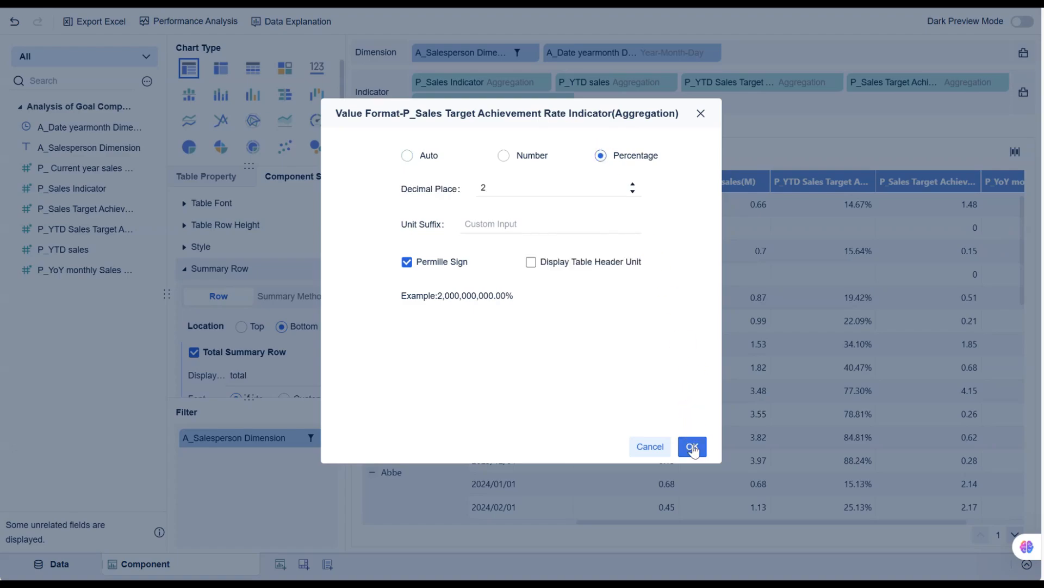
left_click(692, 445)
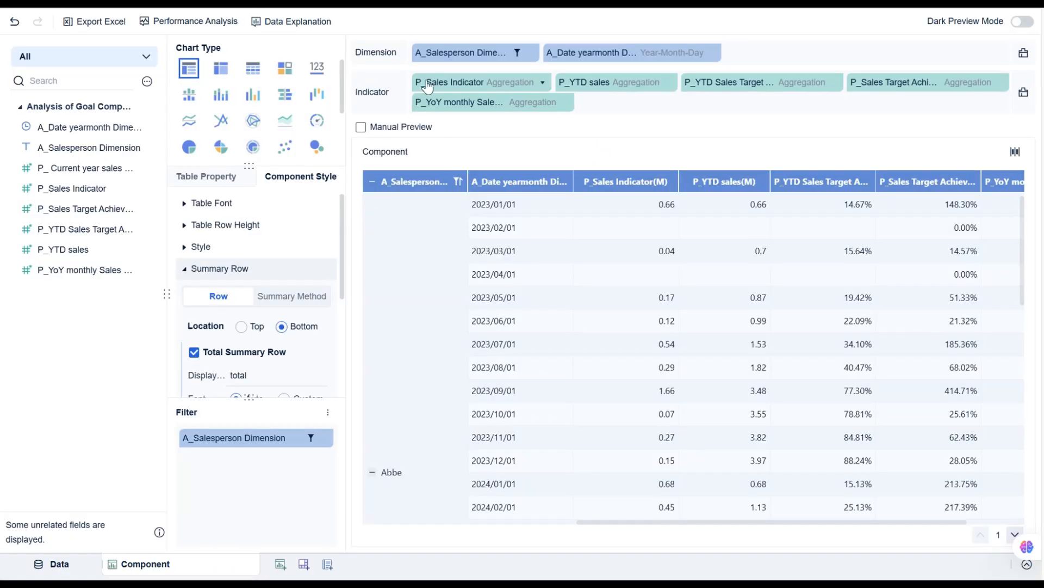
Format the P_YoY monthly Sales target achievement rate values as Percentage.
left_click(565, 102)
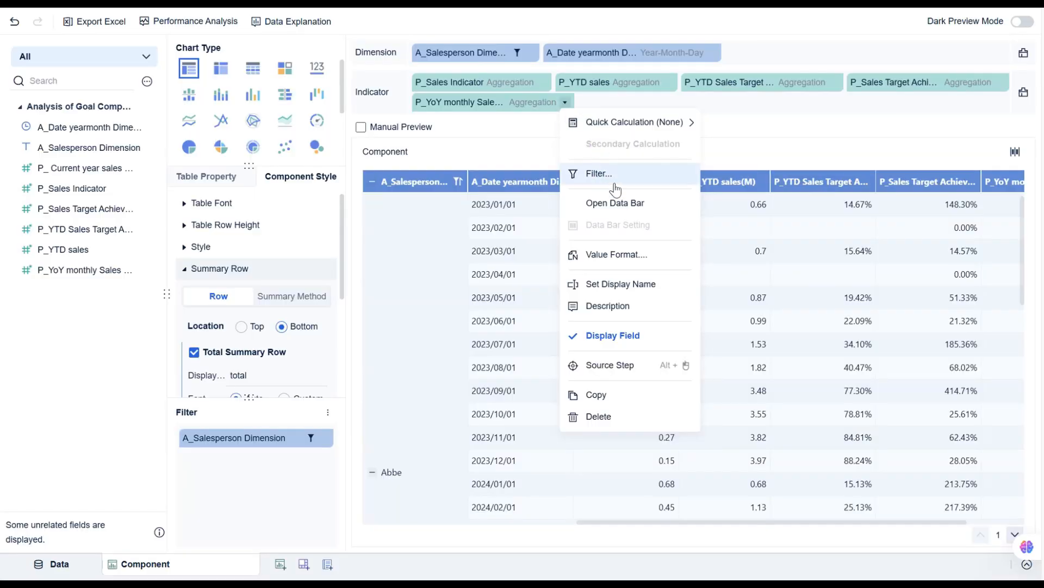
left_click(624, 257)
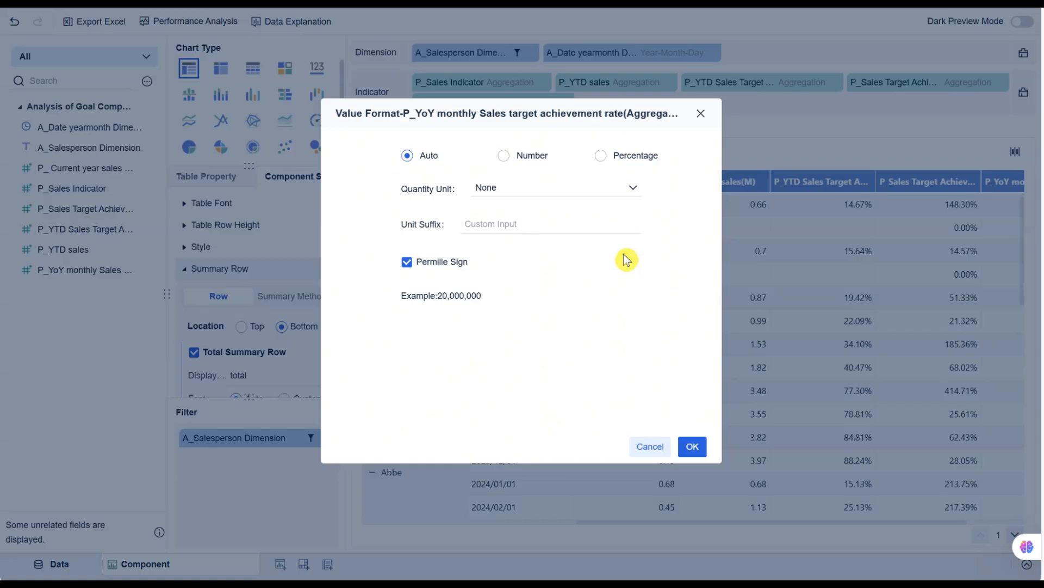
left_click(602, 157)
left_click(692, 447)
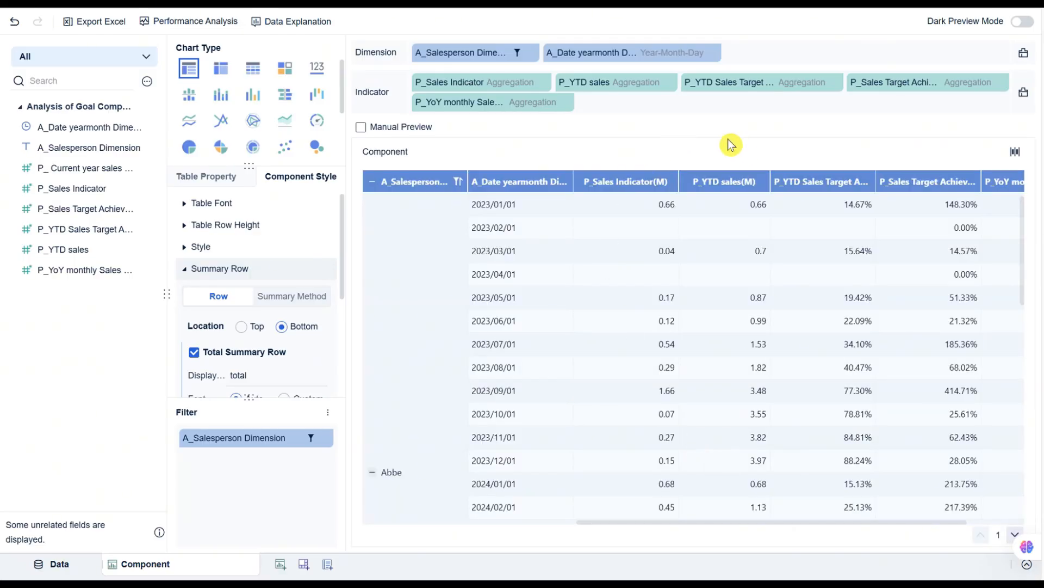
Try the rose chart type for the component, then switch back to the table type.
left_click(224, 150)
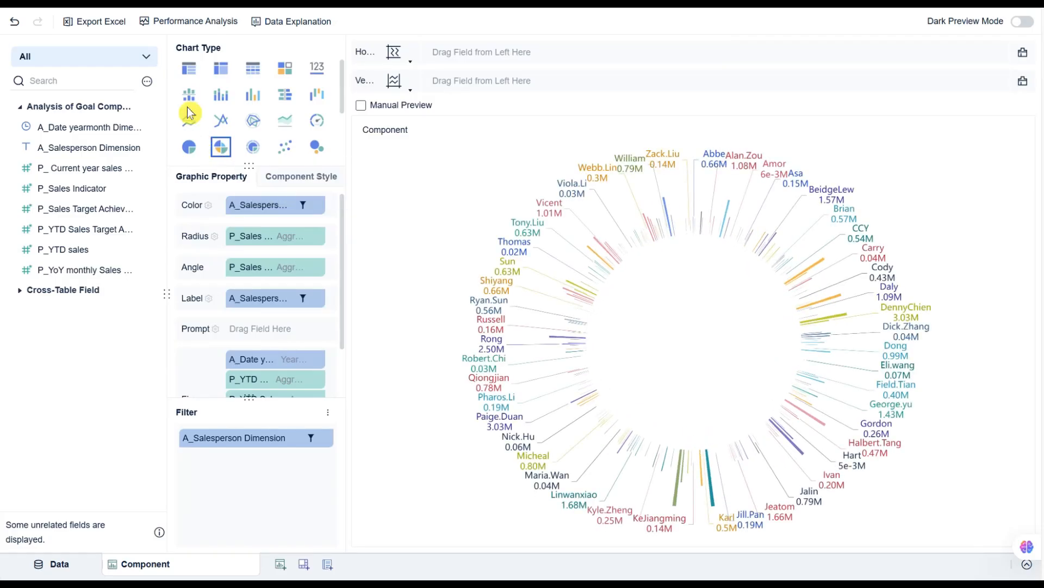
left_click(189, 69)
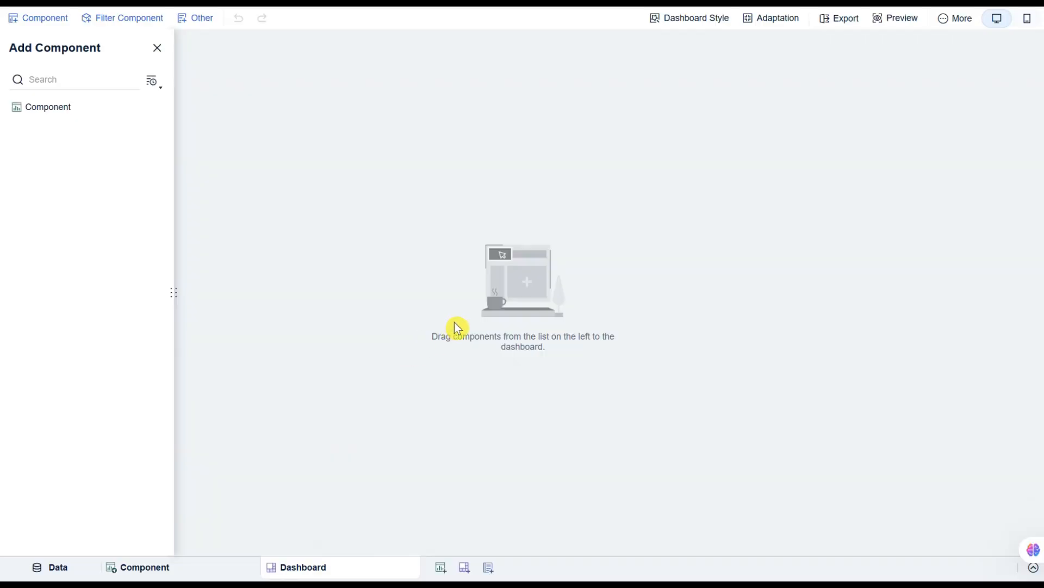
Add the component to the dashboard and enlarge it to fill most of the canvas.
left_click_drag(51, 108, 123, 502)
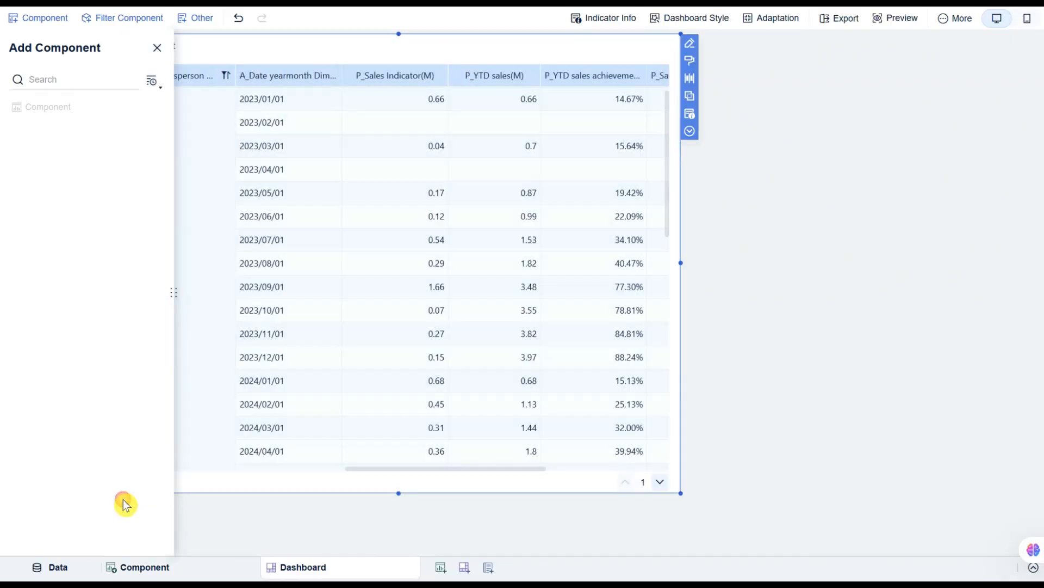
left_click(157, 49)
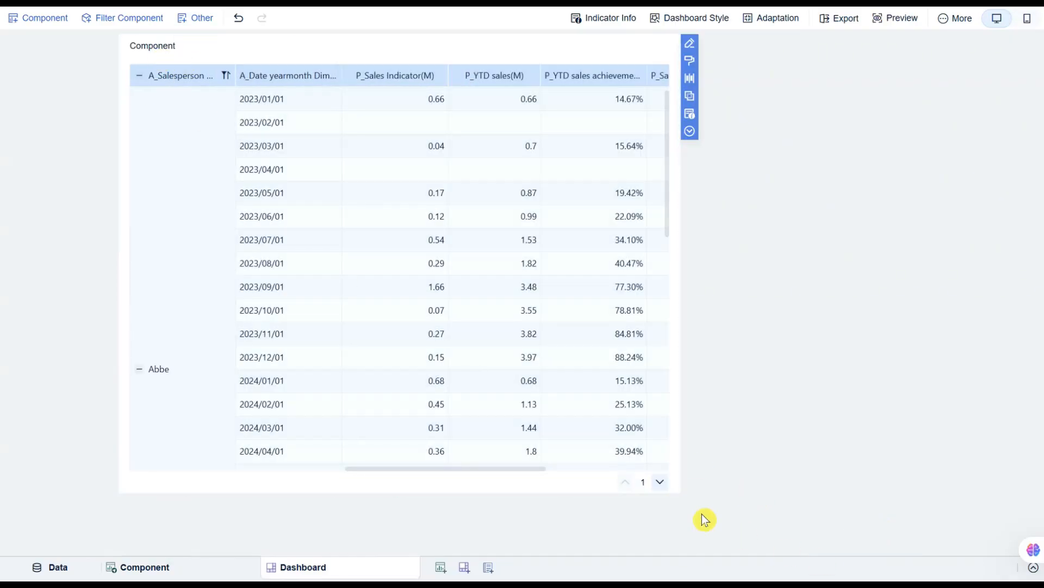
left_click_drag(679, 493, 964, 547)
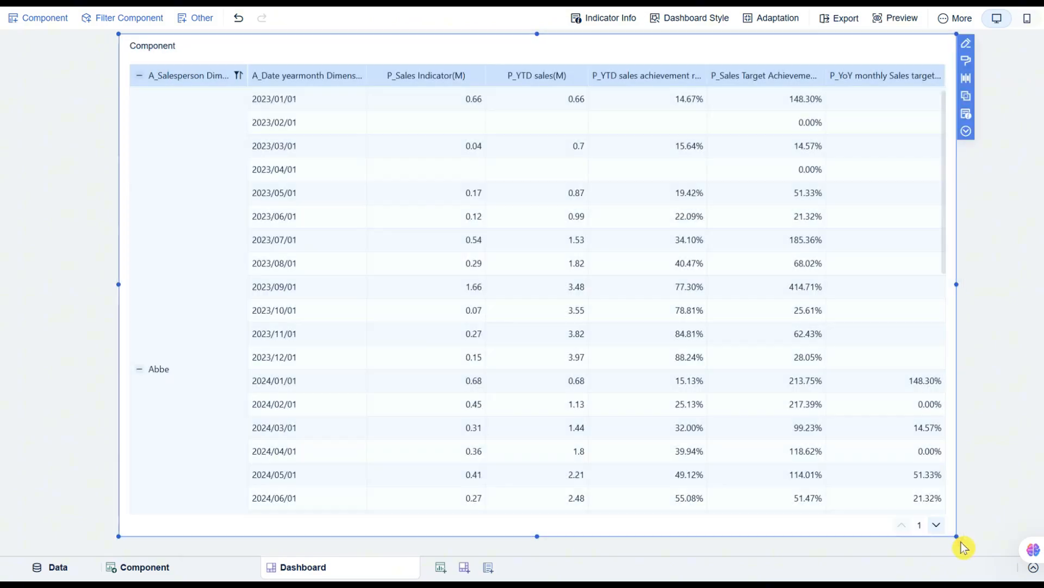
Open the dashboard's Indicator Info to review the component's fields and filter condition.
left_click(609, 23)
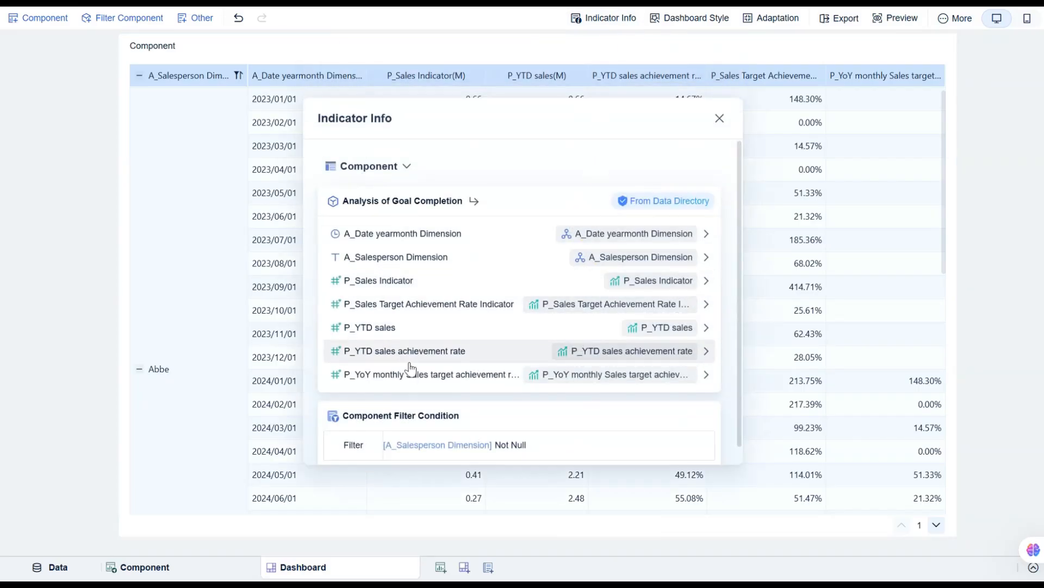
scroll(478, 366, "down", 1)
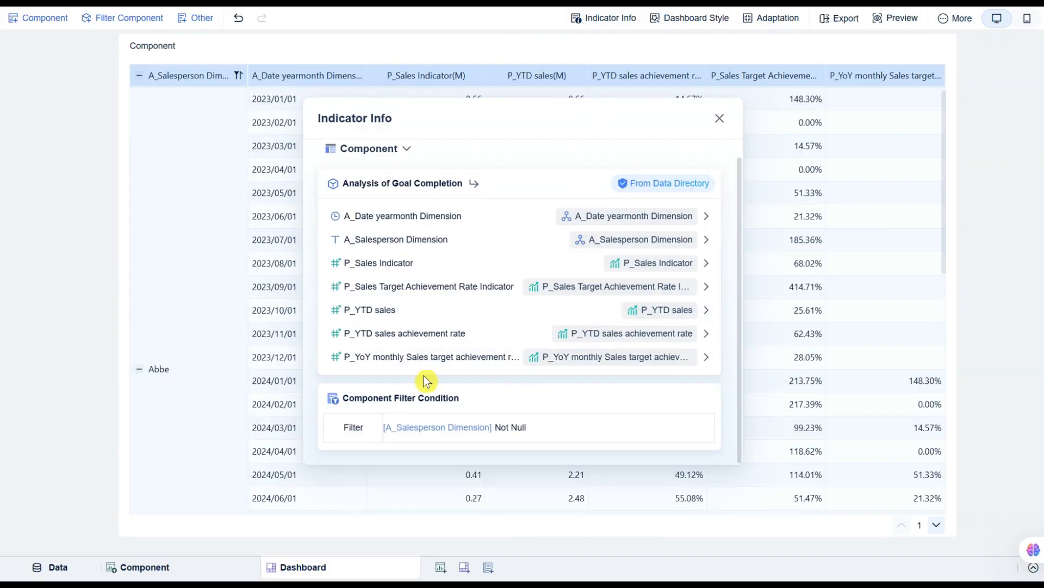
left_click(719, 119)
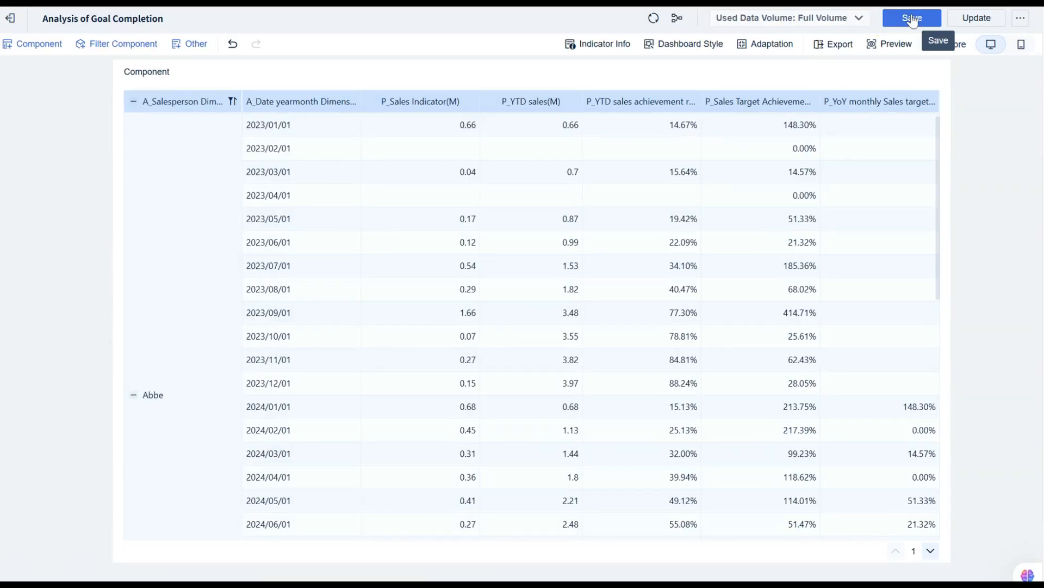
Save the dashboard and update the subject, confirming that published content is overwritten.
left_click(912, 20)
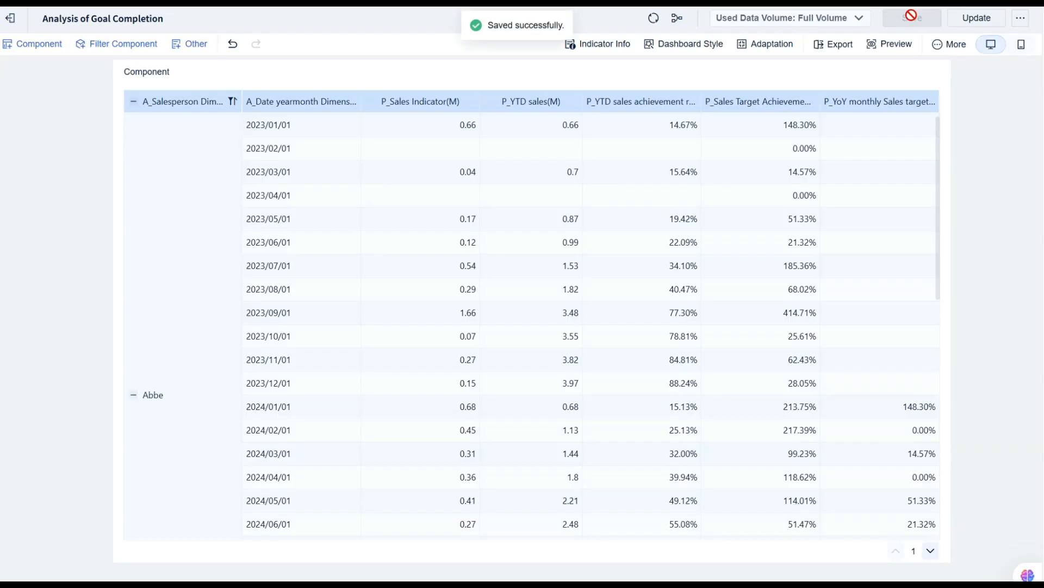
left_click(974, 22)
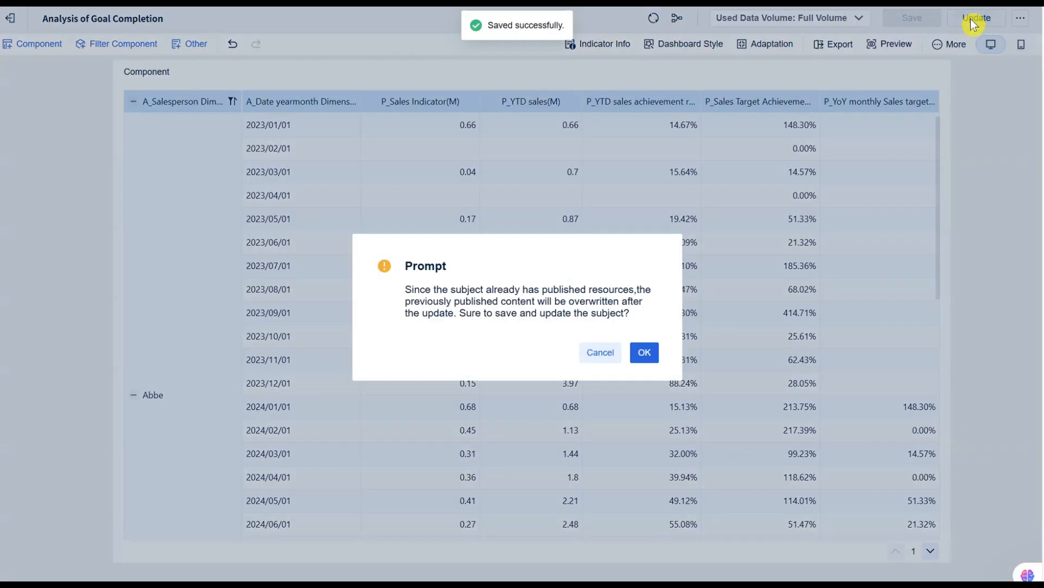
left_click(645, 353)
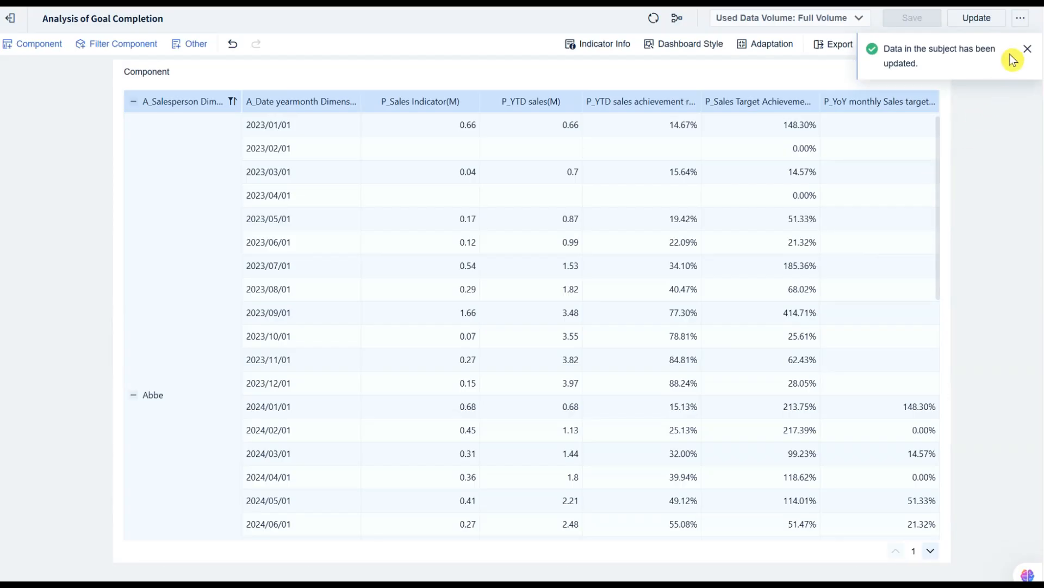
Open the publication settings and apply for publication with Dashboard selected as the resource.
left_click(1020, 21)
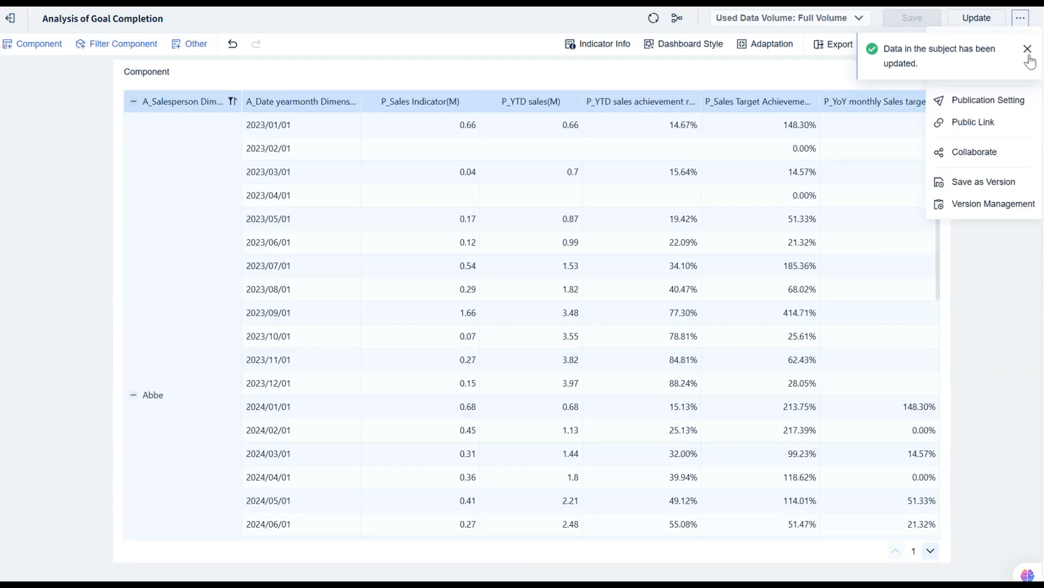
left_click(1025, 101)
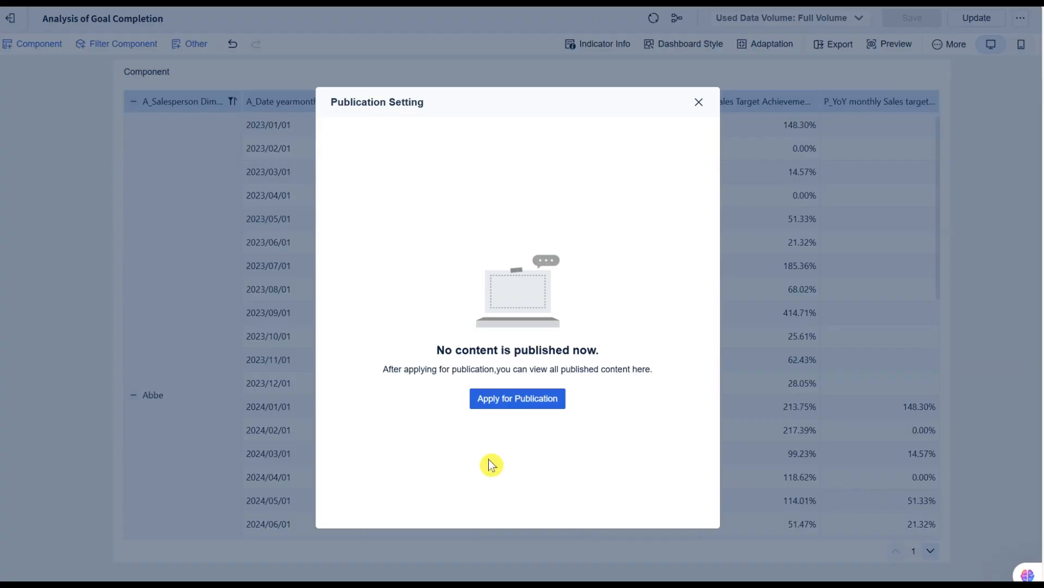
left_click(517, 405)
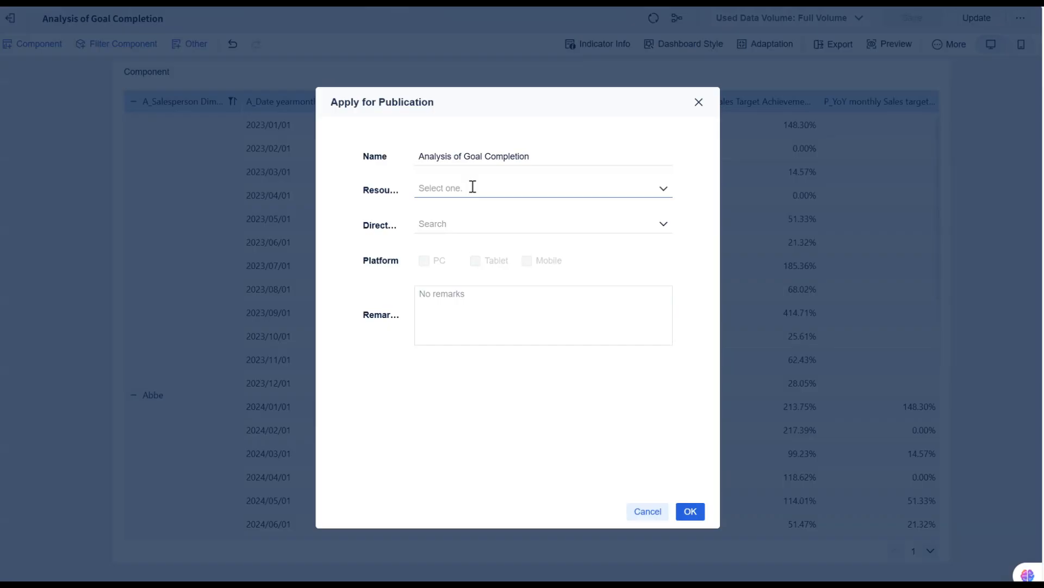
left_click(665, 190)
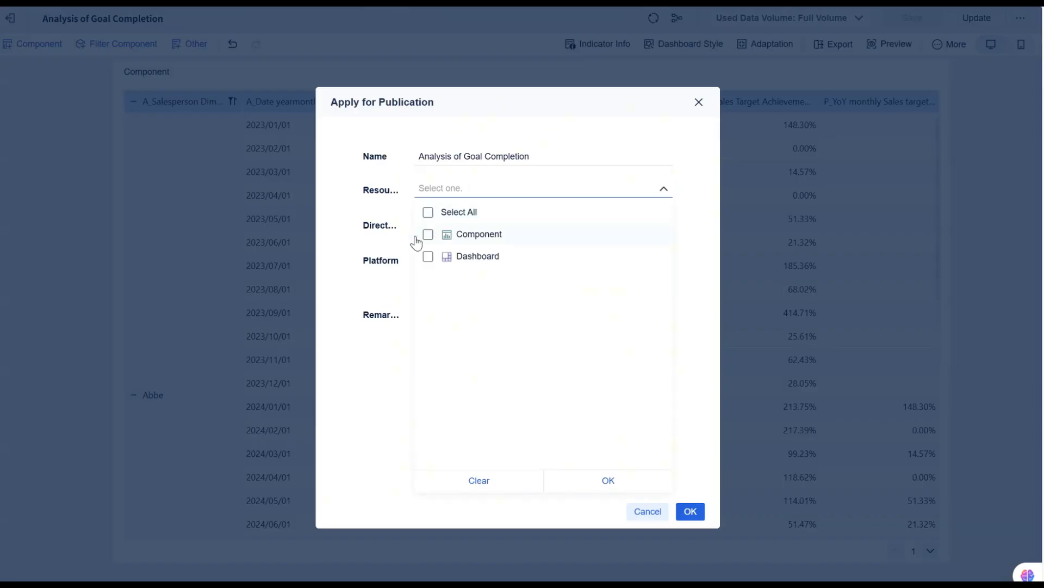
left_click(428, 259)
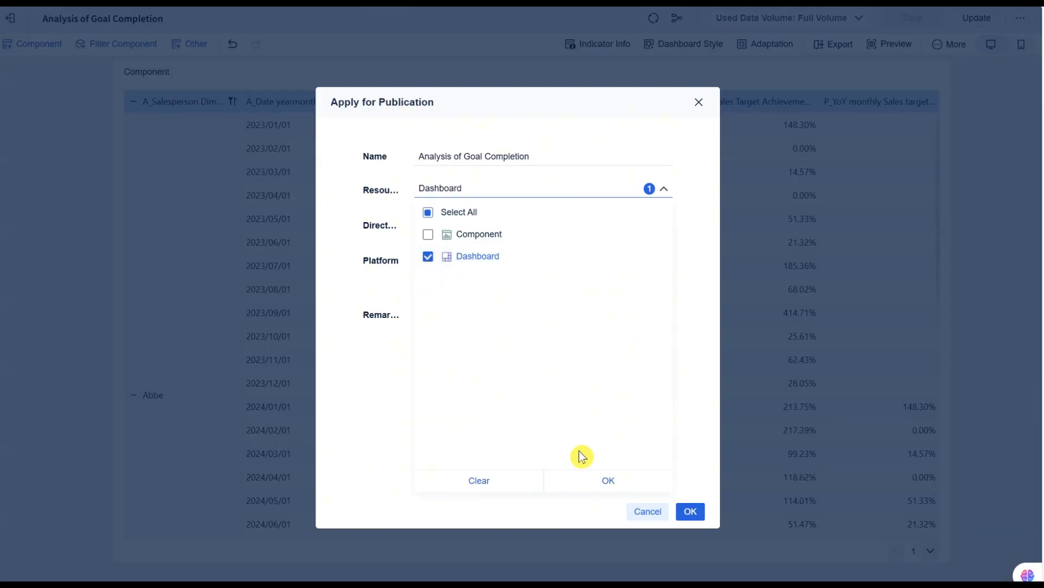
left_click(598, 490)
Publish to Directory Management with the remark "Analysis of Goal Completion" and close the publication settings.
left_click(518, 224)
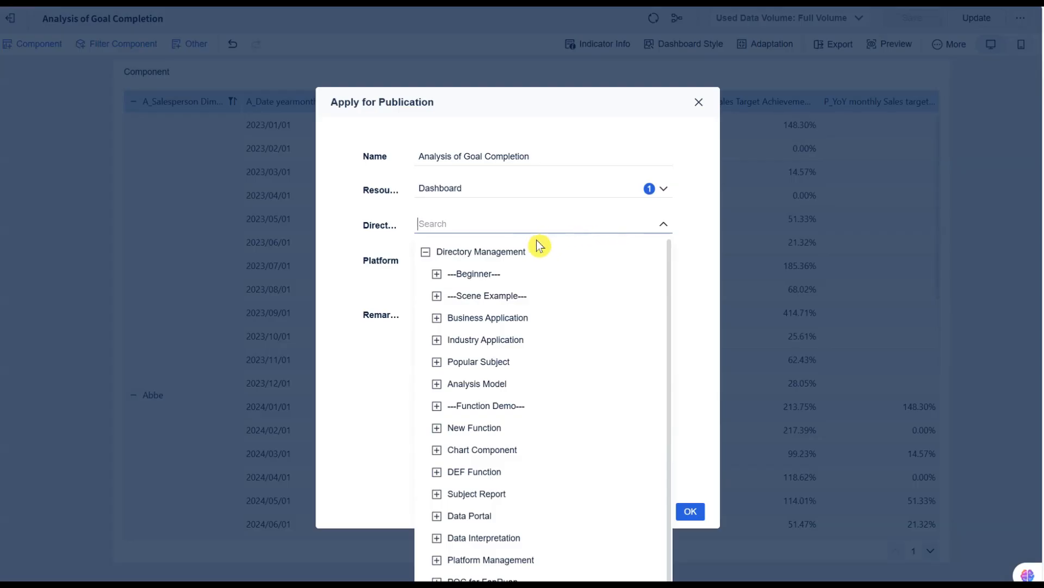
left_click(501, 261)
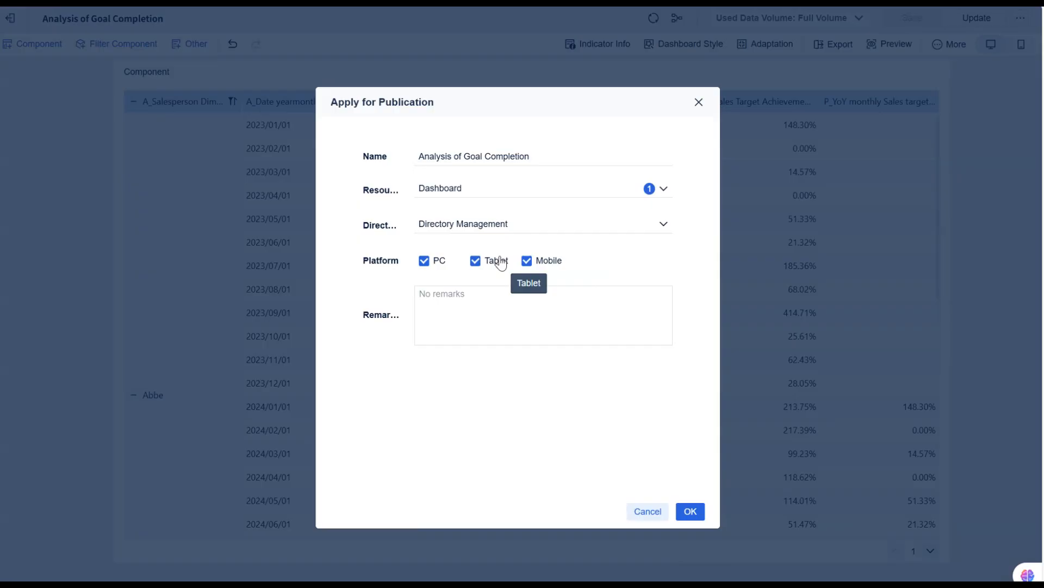
left_click(468, 300)
type("Analysis of Goal Completion")
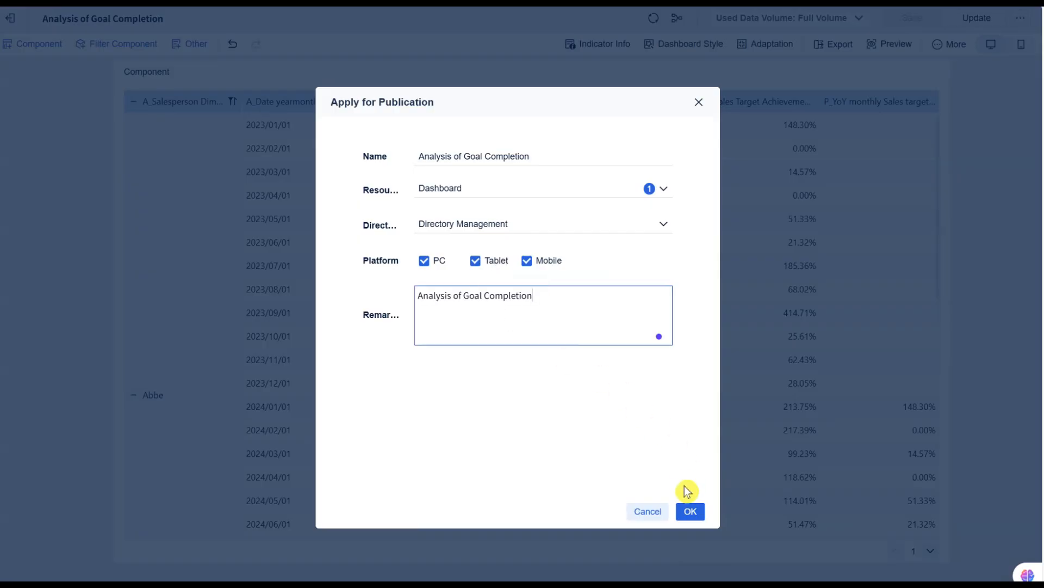
left_click(690, 511)
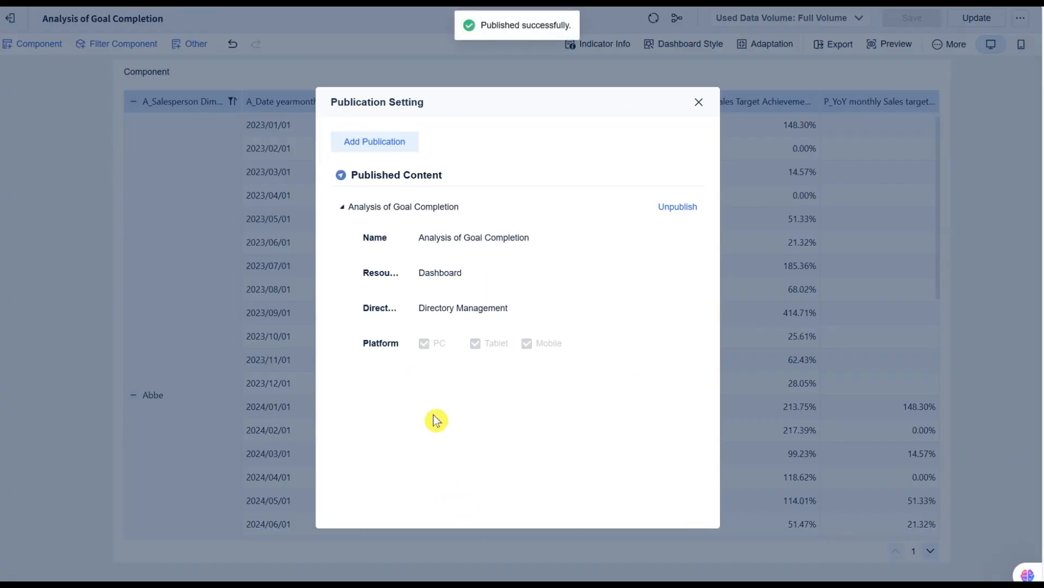
left_click(700, 103)
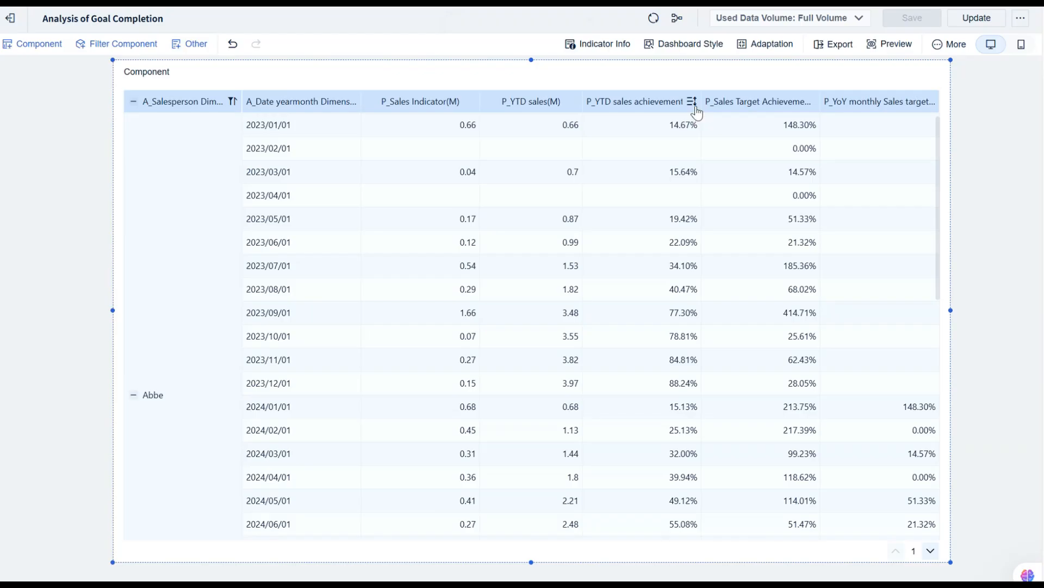
Exit the editor, open the published Analysis of Goal Completion dashboard in the Directory, and review its Indicator Info.
left_click(13, 26)
left_click(20, 63)
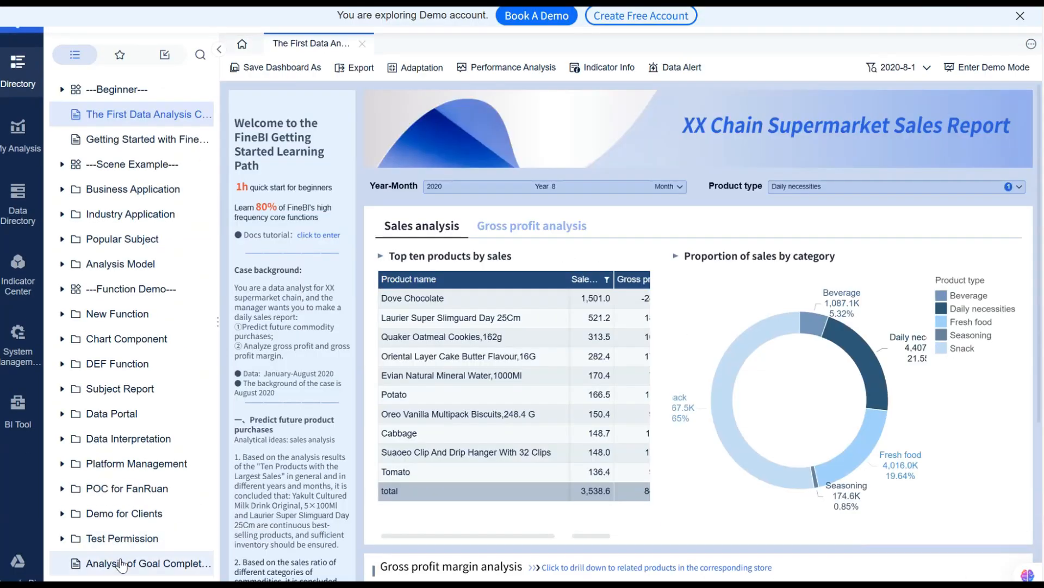
left_click(121, 564)
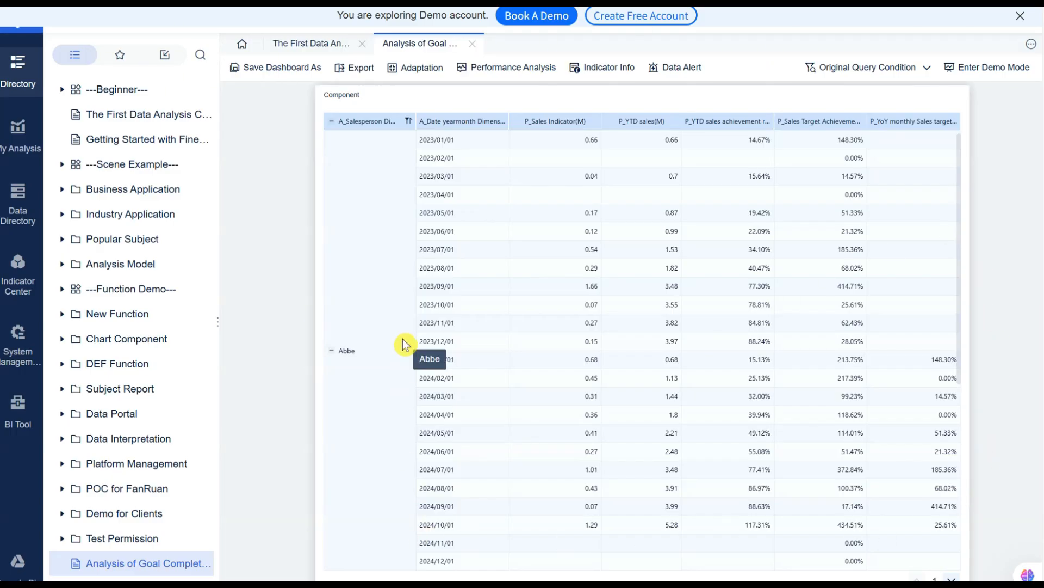
left_click(577, 67)
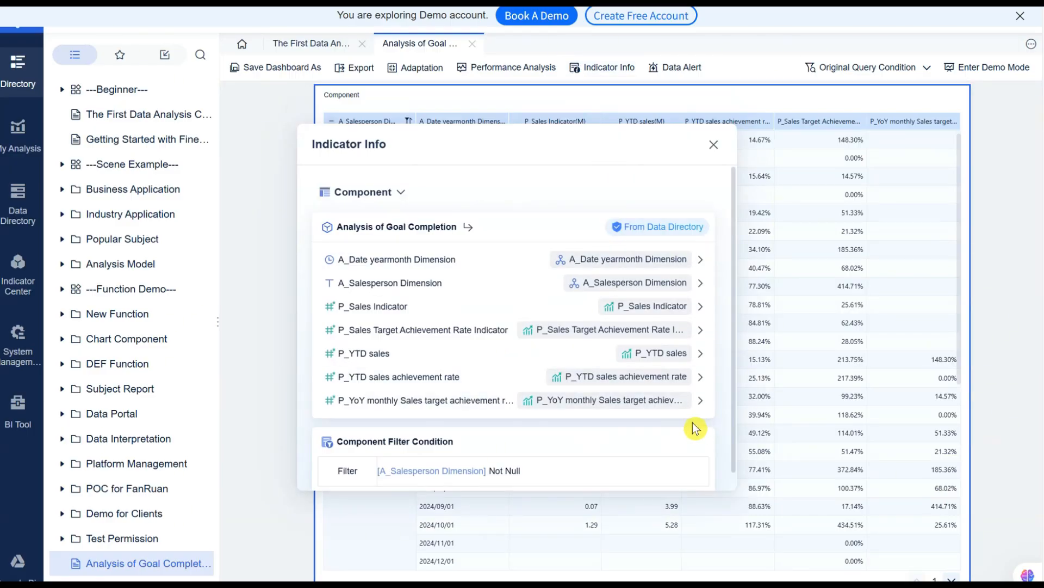
scroll(698, 428, "down", 1)
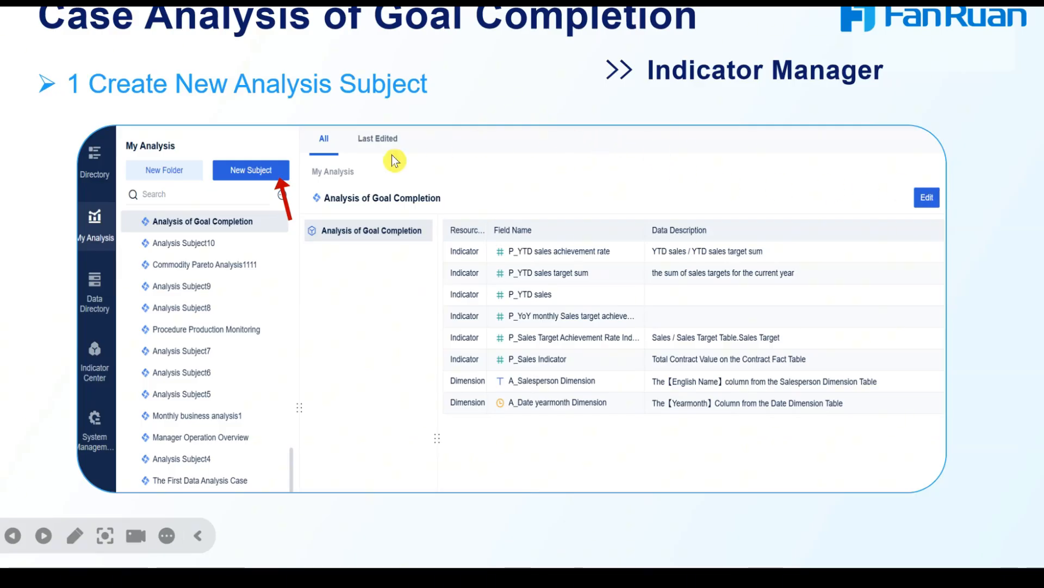
left_click(409, 129)
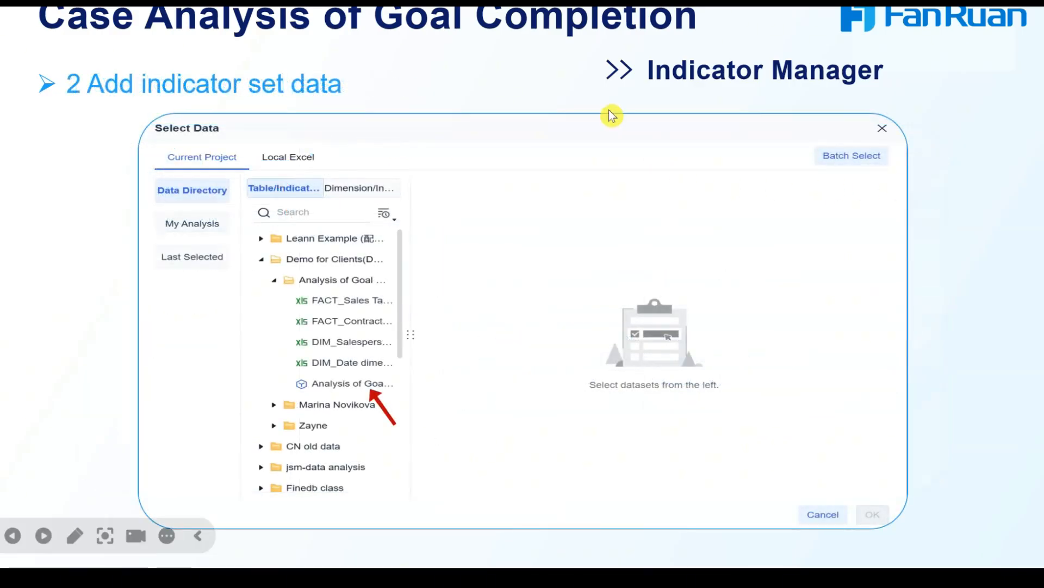
left_click(545, 116)
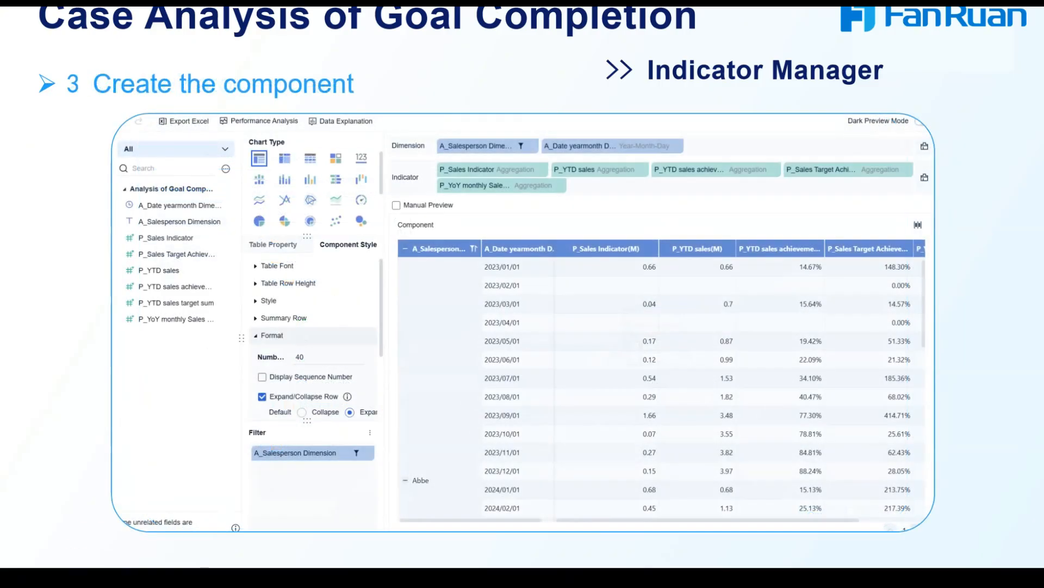
key("Right")
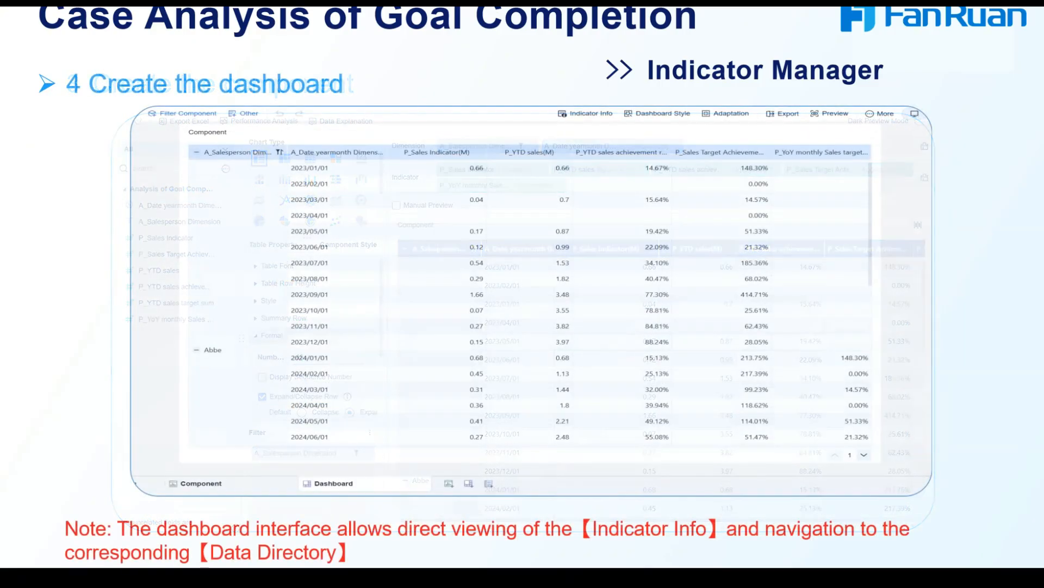